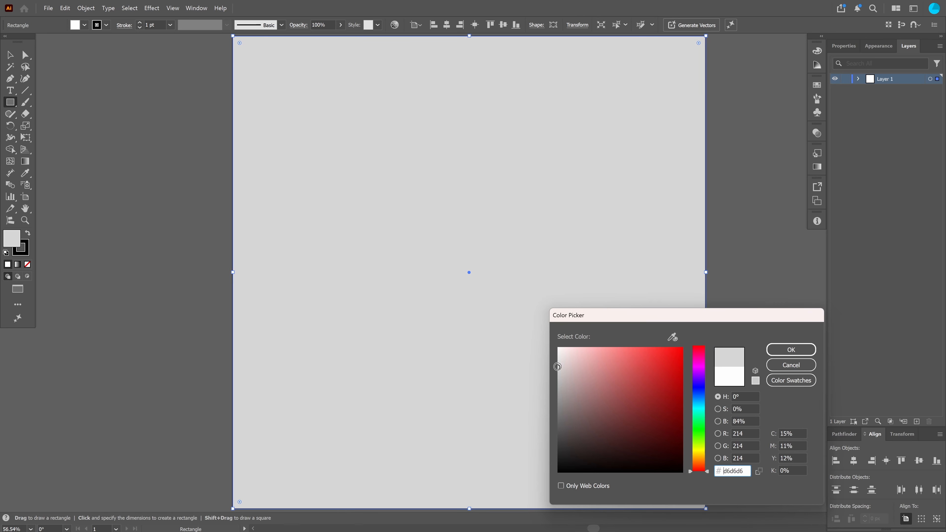
Confirm the light grey #d6d6d6 fill for the background rectangle and deselect everything
key("Return")
key("ctrl+shift+a")
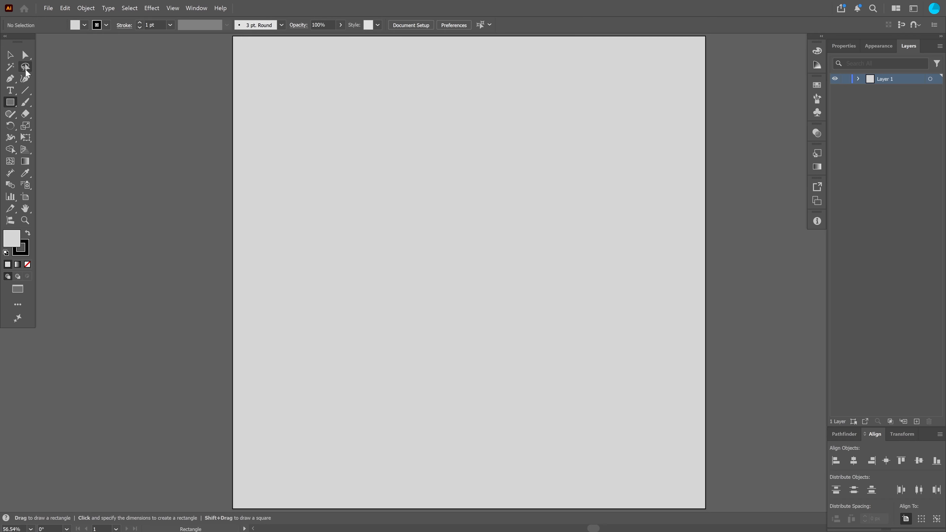
Add point text reading Soft in the middle of the artboard
left_click(10, 91)
left_click(391, 241)
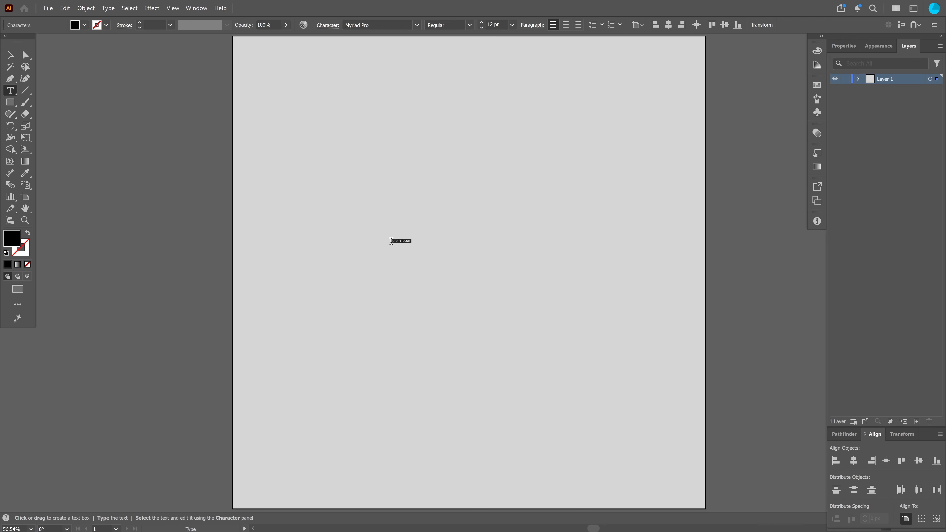
key("BackSpace")
Select the text object and set its font size to 200 pt
left_click(10, 55)
left_click_drag(503, 25, 460, 24)
type("200")
Change the text's font to Hobeaux
left_click_drag(377, 25, 299, 25)
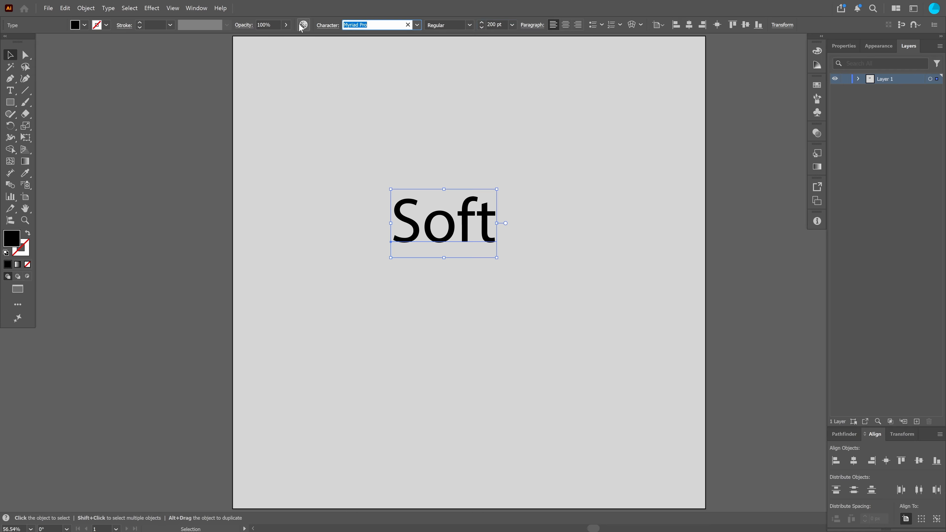
type("hob")
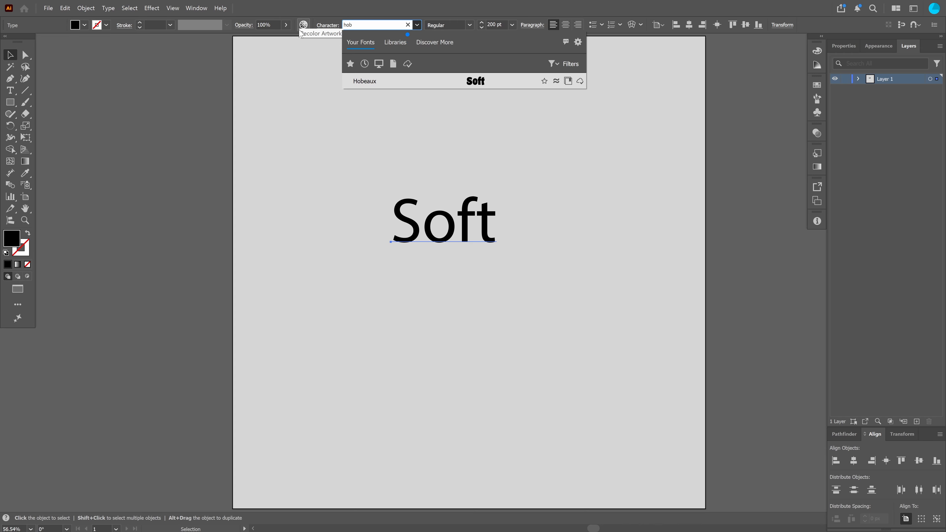
left_click(475, 85)
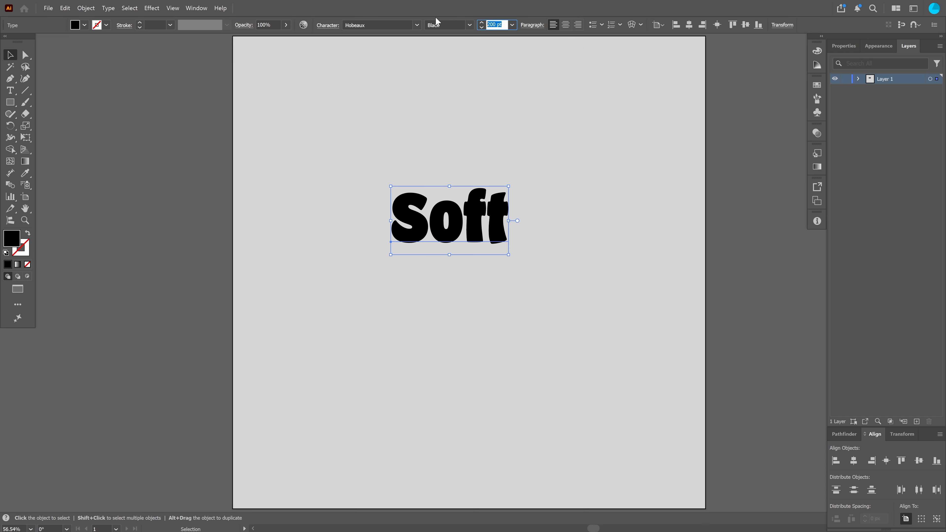
Enlarge the text to 300 pt and move it up near the top of the artboard
type("300")
key("Return")
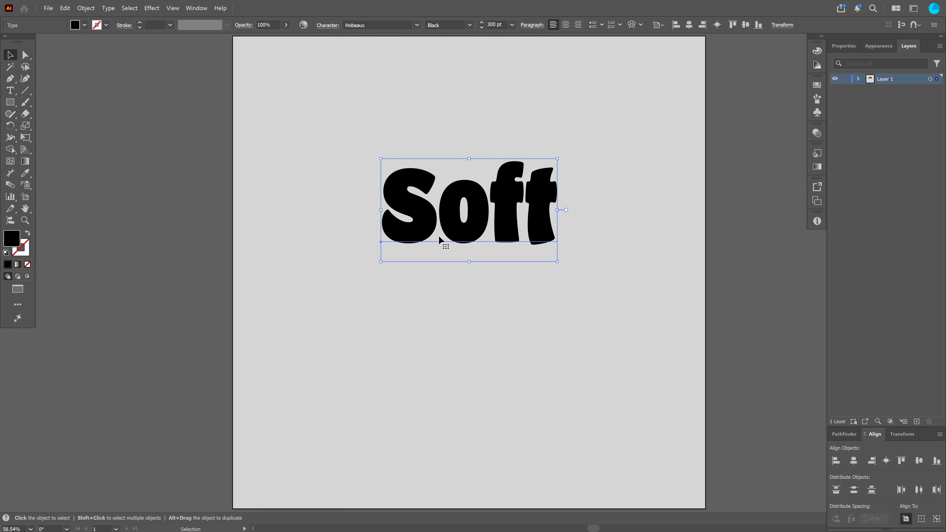
left_click_drag(457, 229, 457, 148)
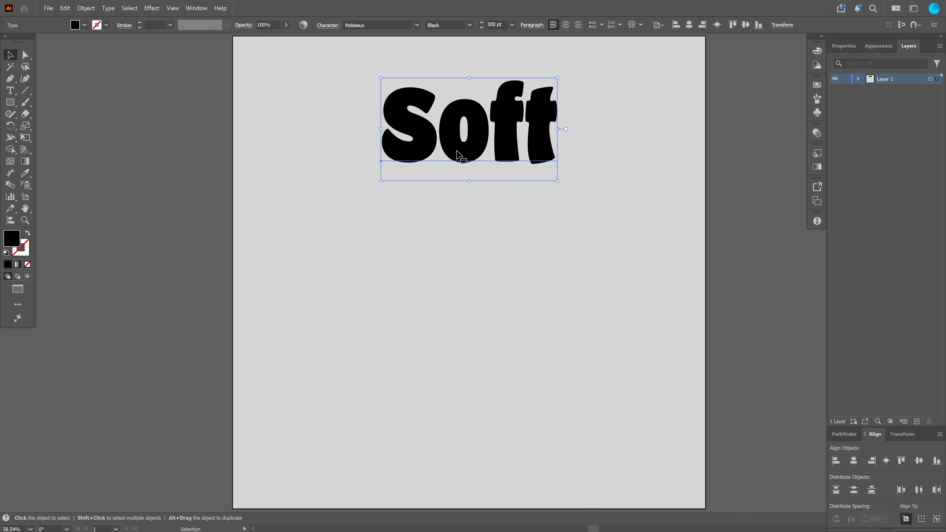
Switch to the Eyedropper, set the text's fill to none, and open the Appearance panel
left_click(25, 175)
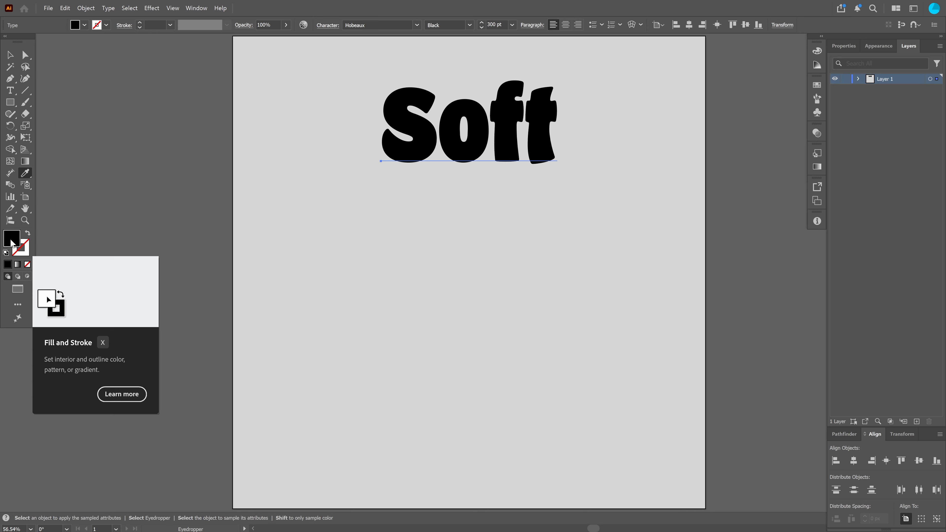
left_click(27, 265)
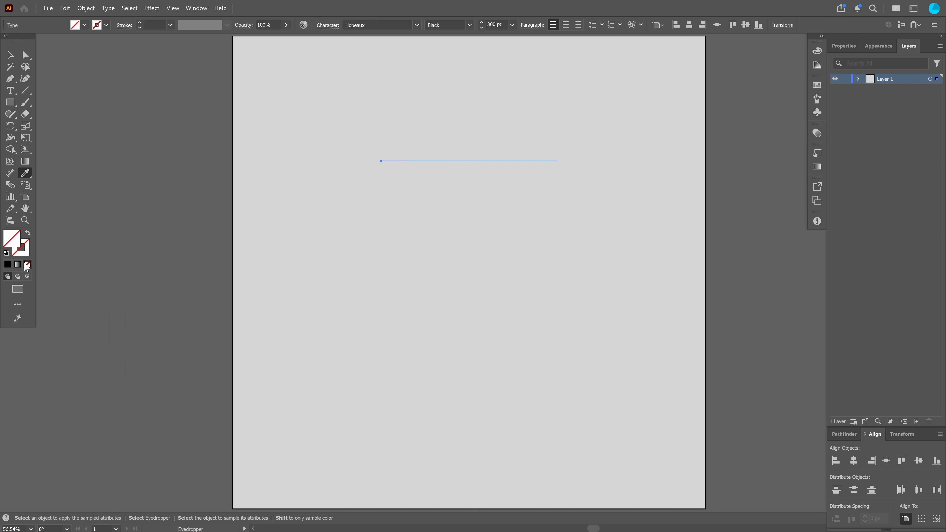
left_click(873, 50)
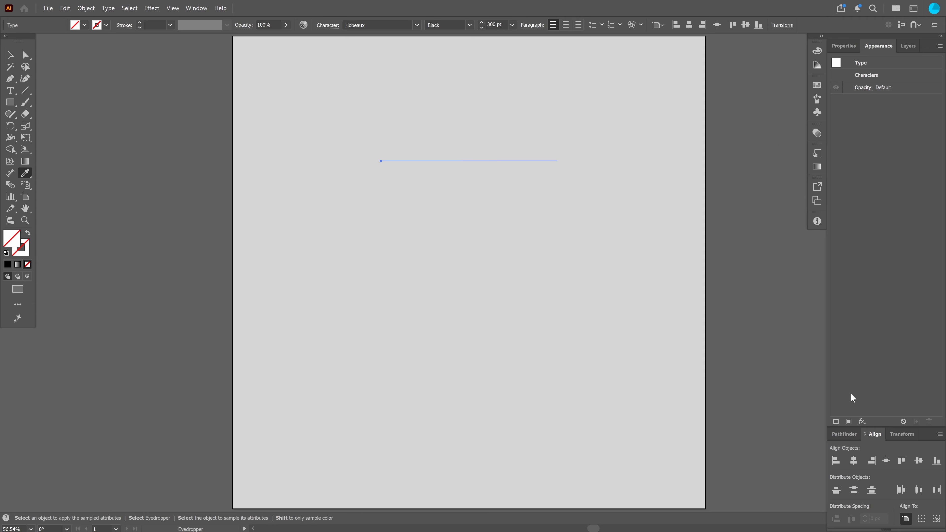
Add a new fill to the text and sample the background's grey color onto it
left_click(849, 422)
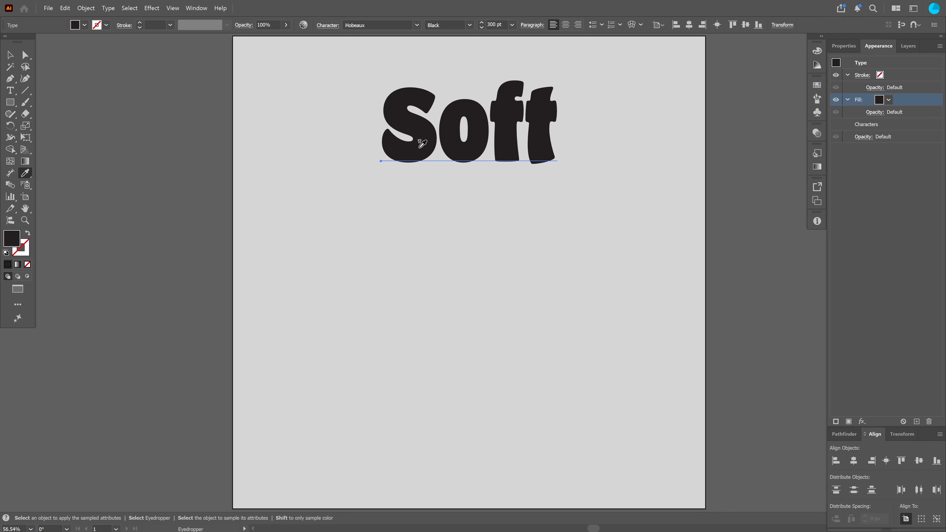
left_click(320, 273)
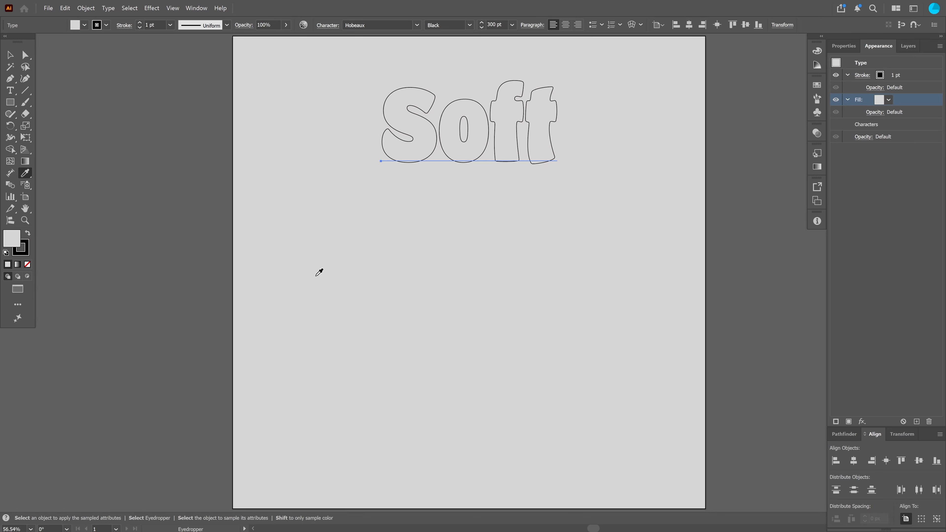
Remove the text's stroke so only the grey fill remains
left_click(25, 252)
left_click(27, 233)
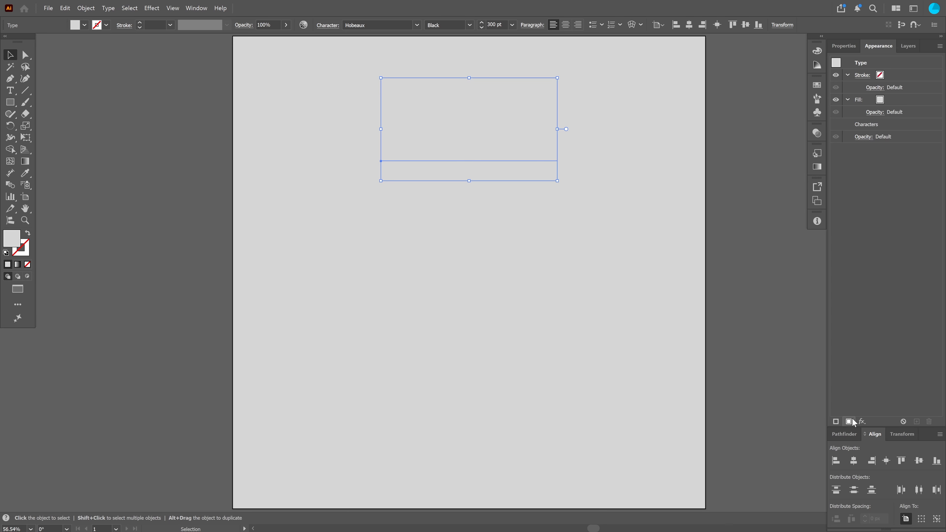
left_click(901, 100)
left_click(848, 99)
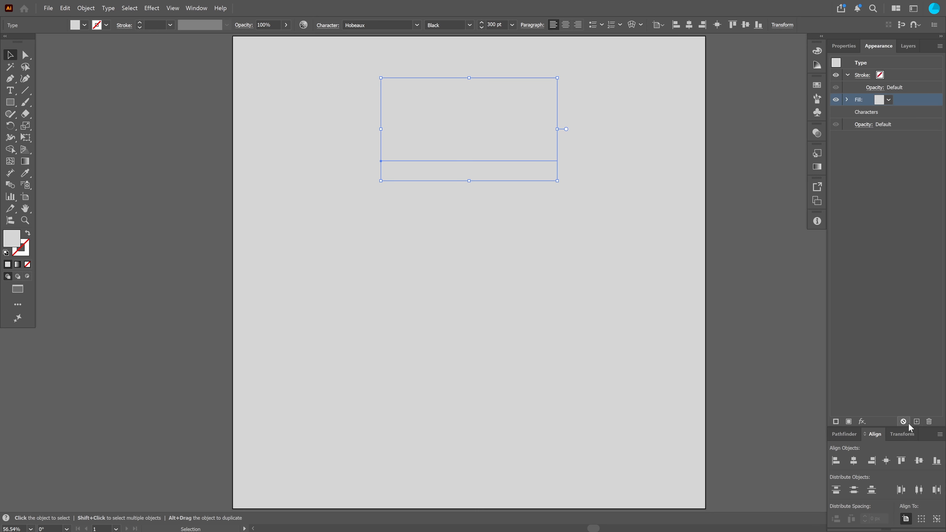
Duplicate the fill in the Appearance panel and select the lower fill
left_click(917, 422)
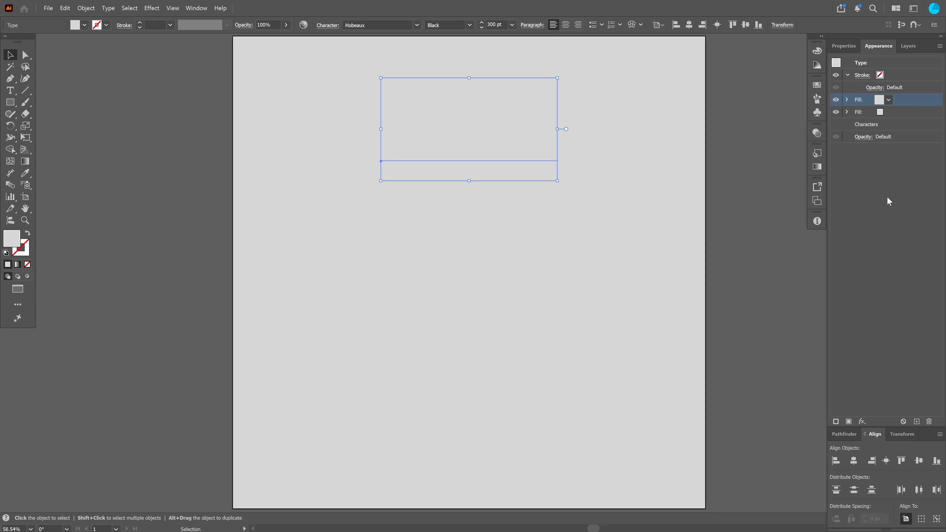
left_click(848, 110)
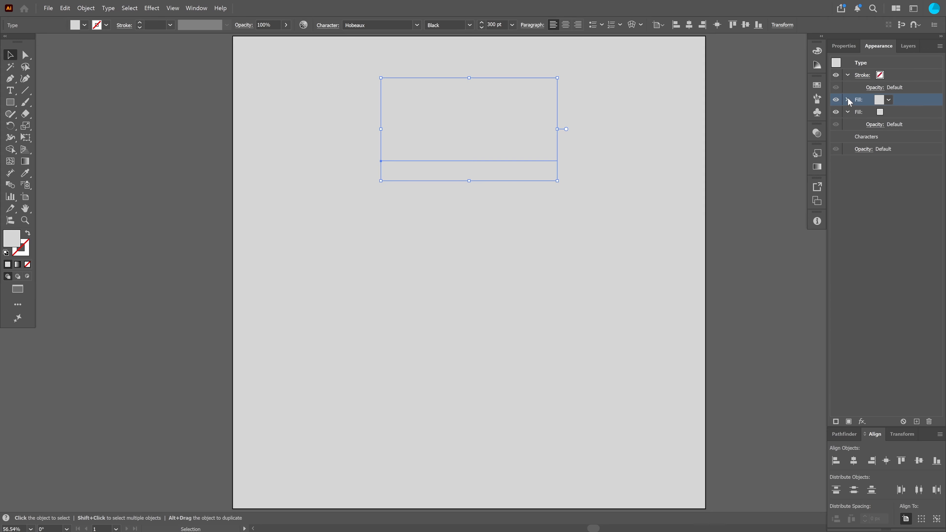
left_click(848, 112)
left_click_drag(908, 100, 900, 112)
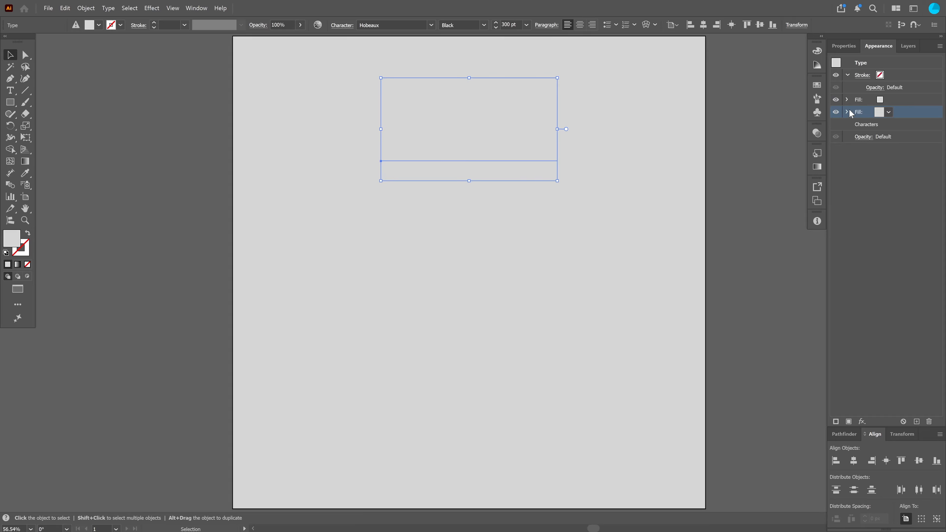
Apply a Drop Shadow effect to the lower fill and set its opacity to 40%
left_click(861, 418)
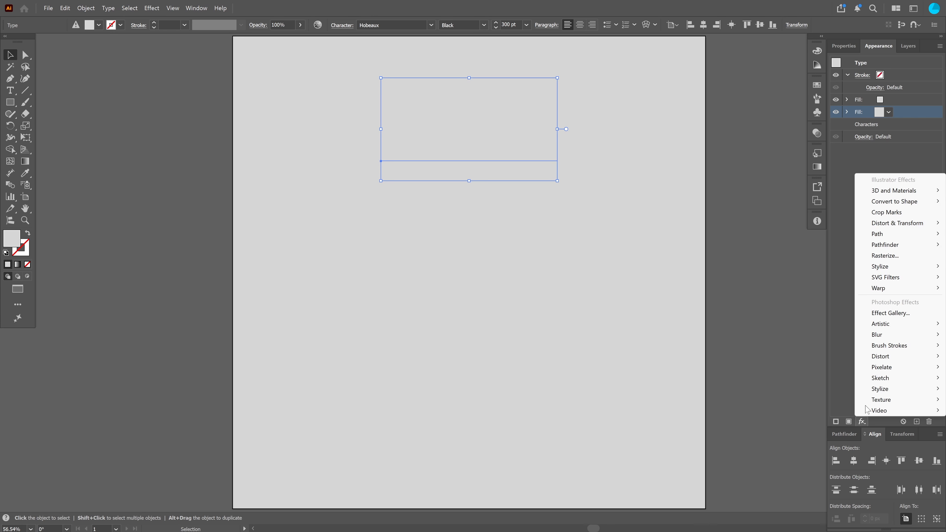
mouse_move(893, 267)
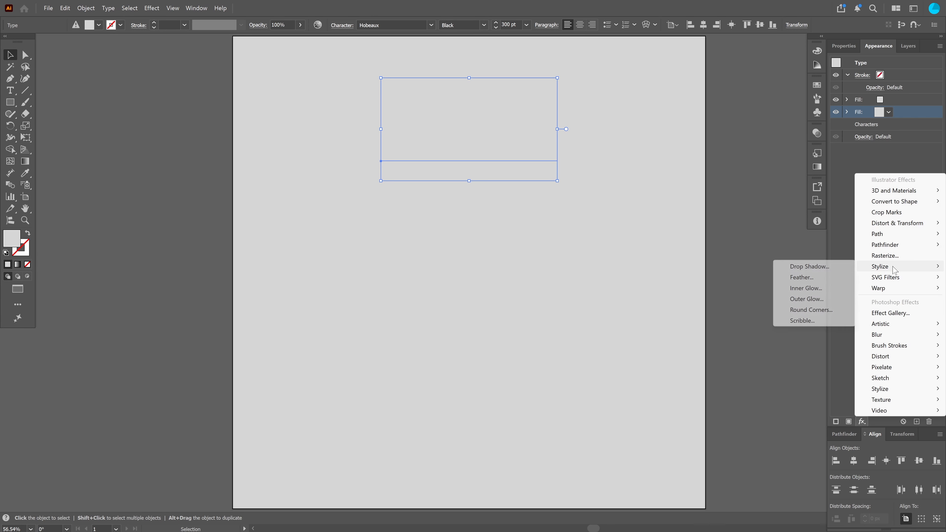
left_click(808, 266)
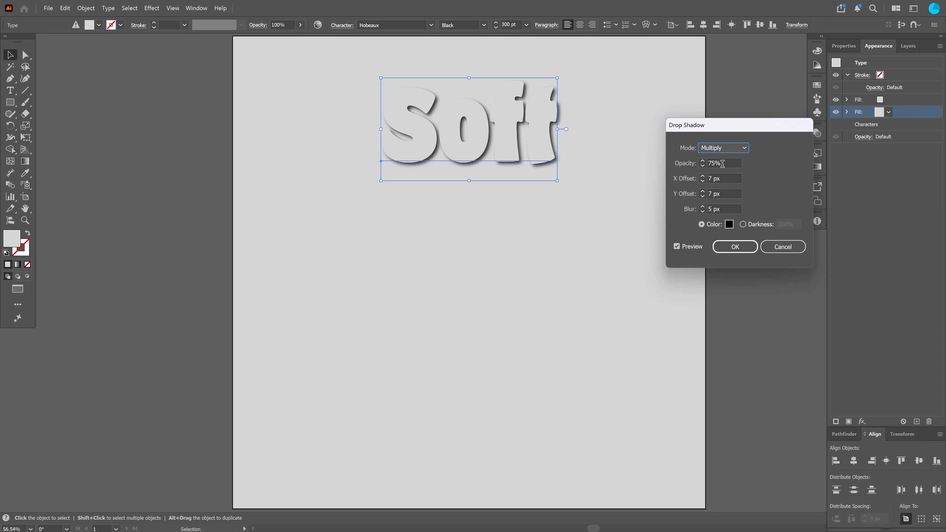
left_click_drag(723, 164, 693, 163)
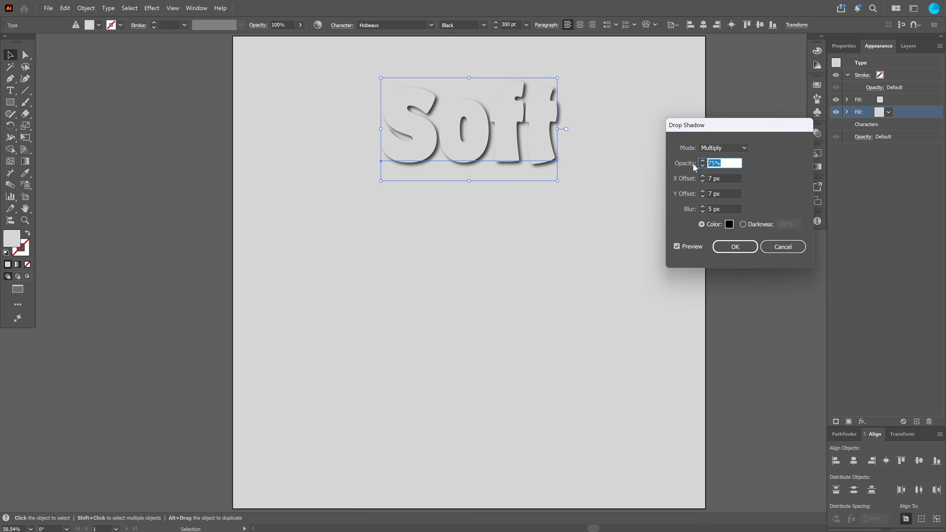
type("40")
key("Tab")
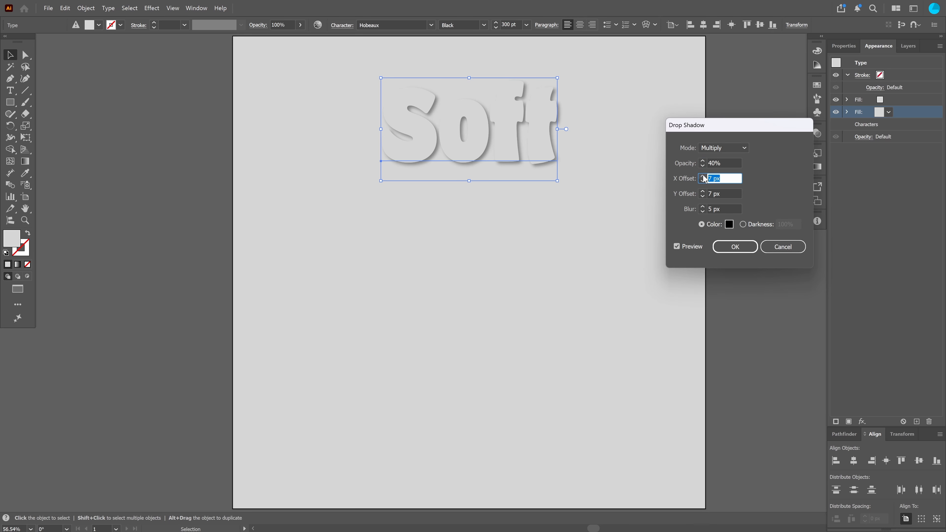
Set the shadow's X and Y offsets to 12 px and blur to 13 px, then confirm
type("12")
key("Tab")
type("12")
key("Tab")
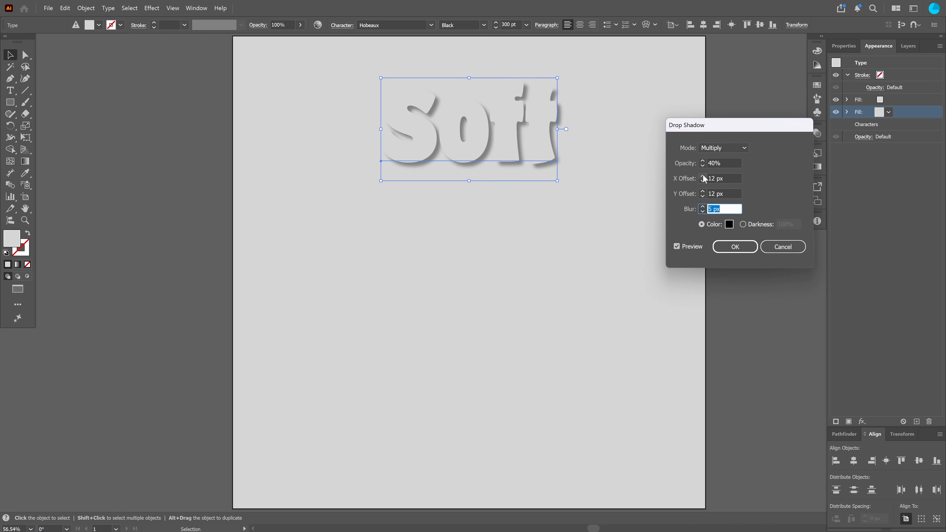
type("15")
key("Tab")
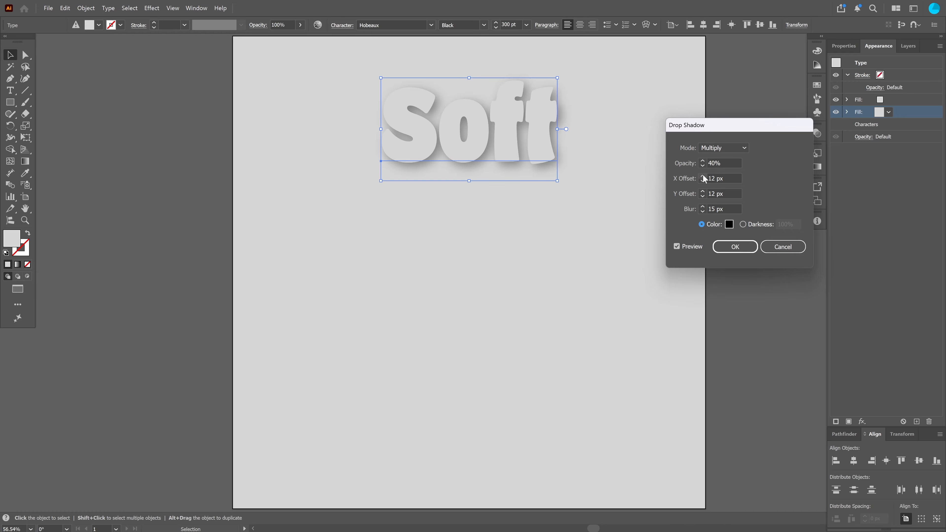
left_click_drag(731, 210, 703, 211)
left_click(702, 211)
left_click(703, 211)
left_click(730, 246)
Add a Drop Shadow effect to the upper fill and set its mode to Screen
left_click_drag(860, 112, 861, 100)
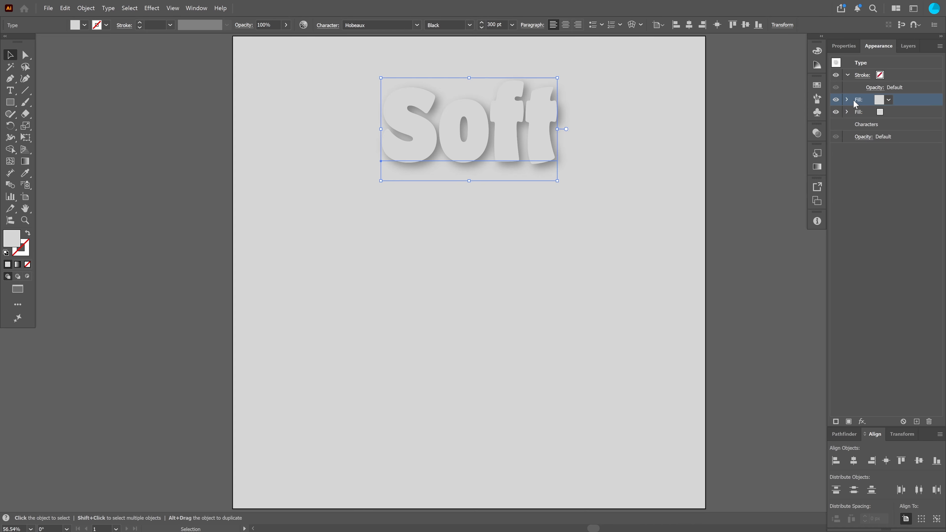
left_click(848, 112)
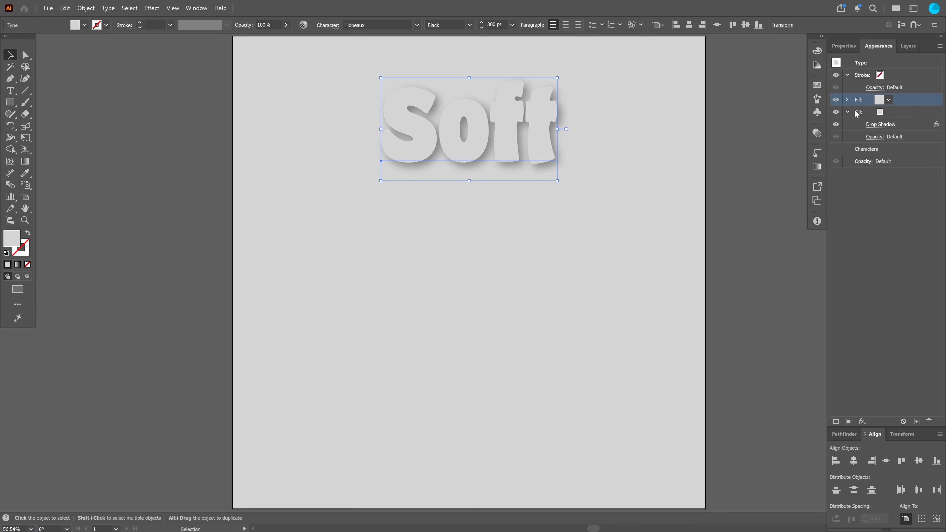
left_click(848, 111)
left_click(847, 100)
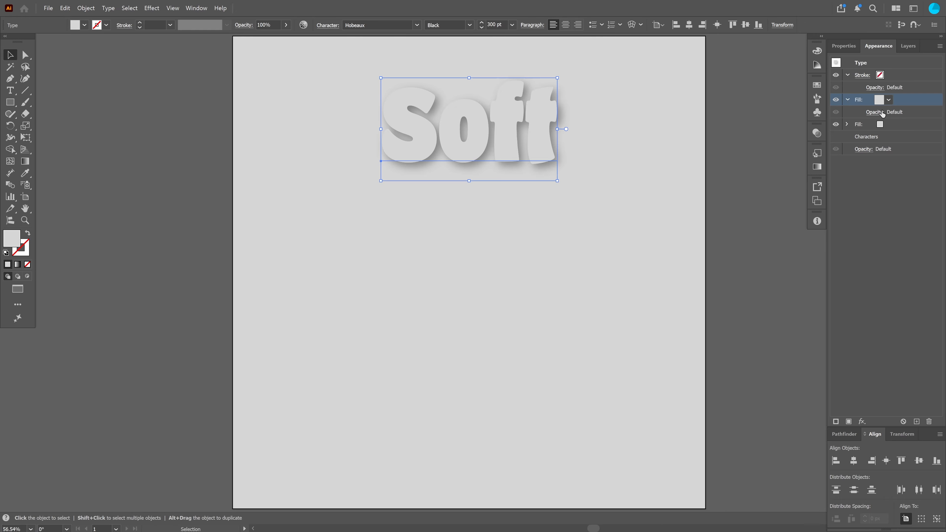
left_click(863, 422)
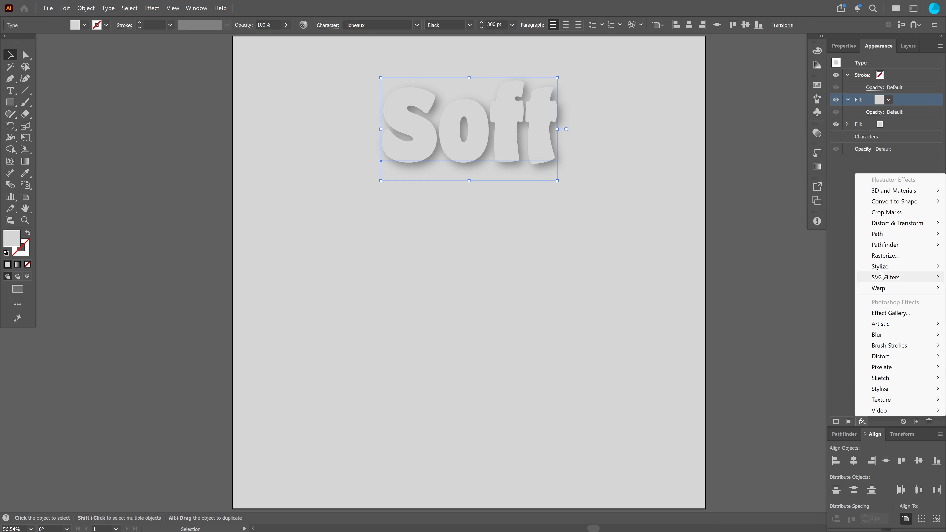
mouse_move(886, 267)
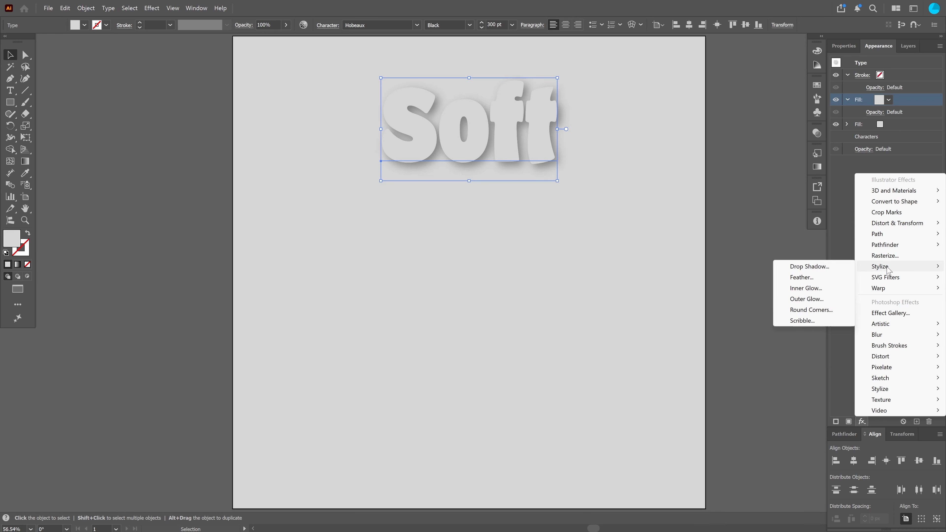
left_click(831, 271)
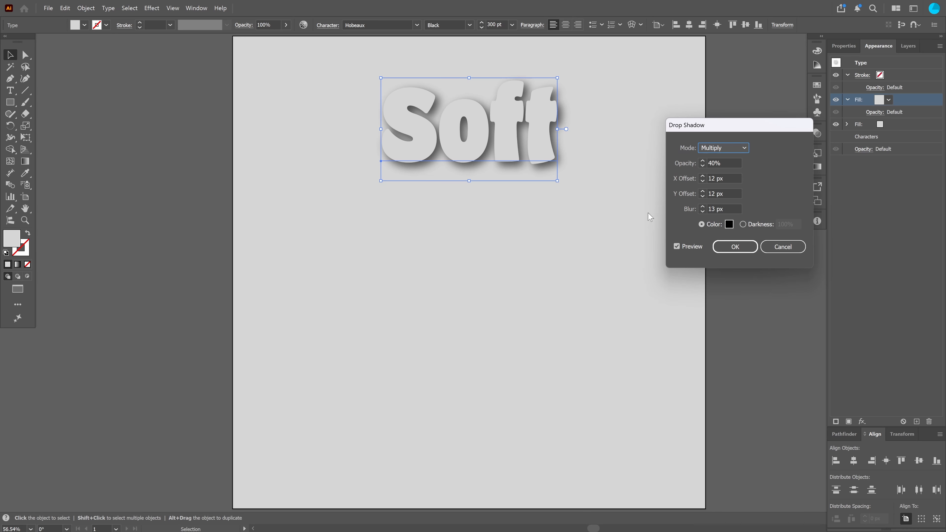
left_click(714, 148)
left_click(719, 184)
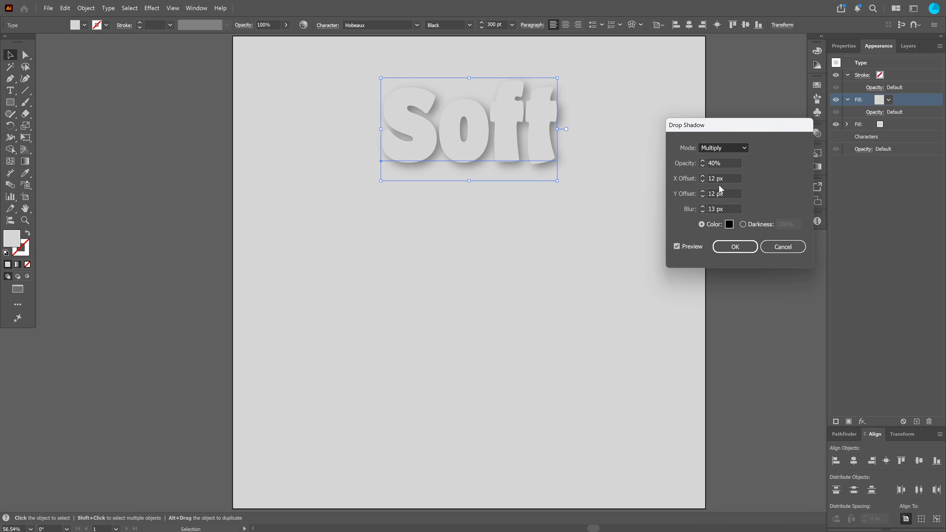
Set the upper fill's shadow color to white
left_click(730, 224)
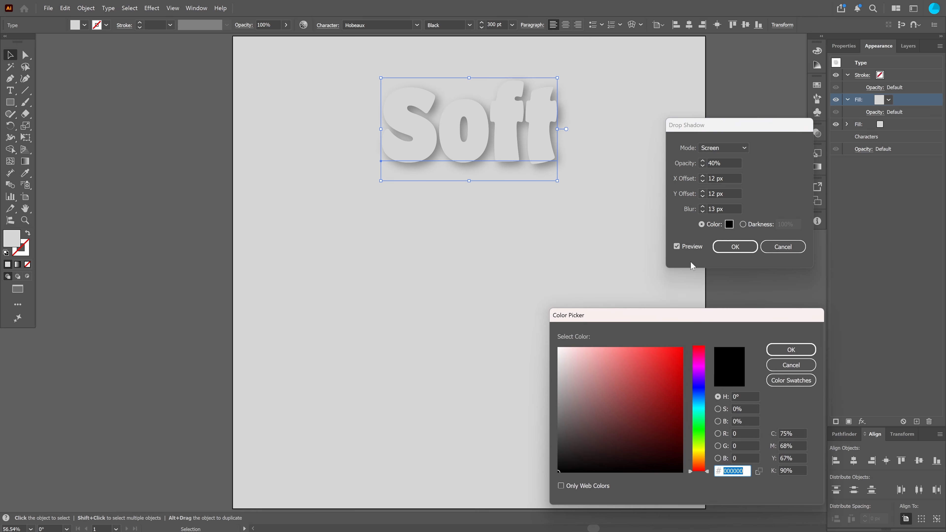
left_click_drag(580, 362, 546, 337)
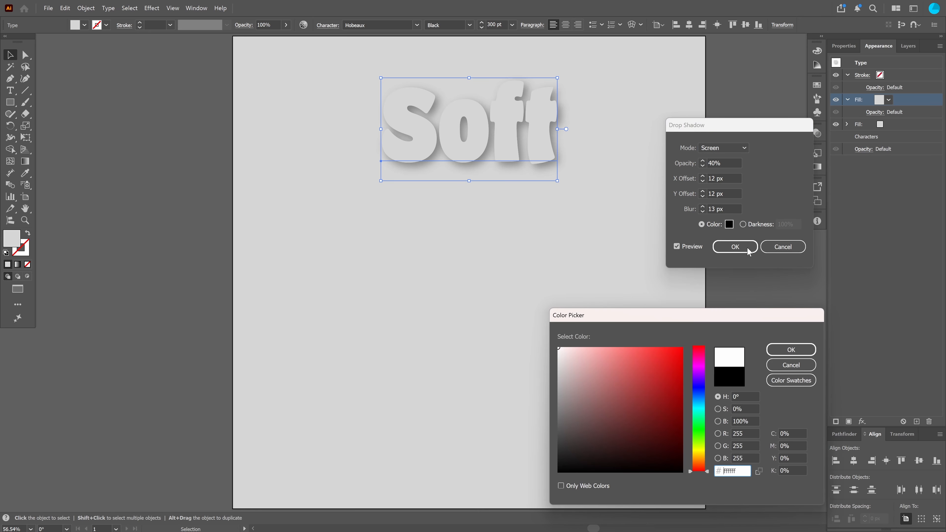
key("Return")
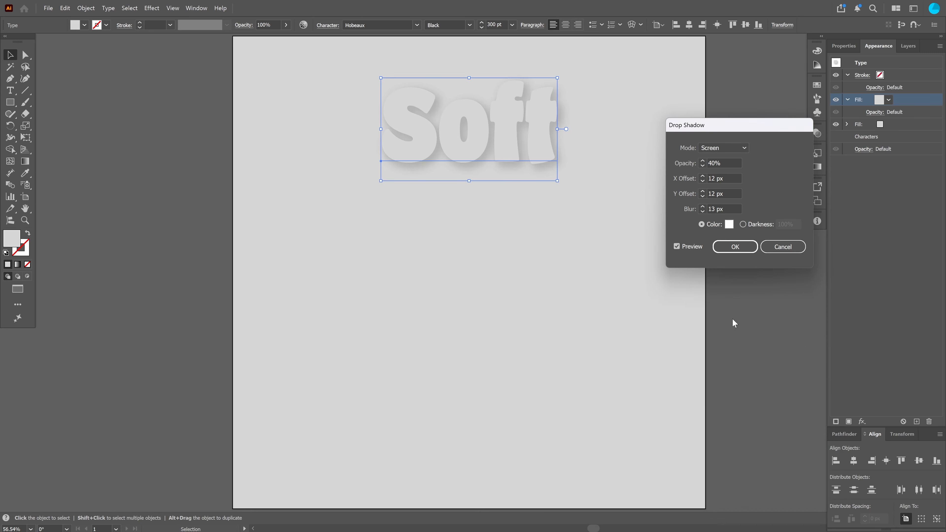
Set the white shadow's X and Y offsets to -12 px
left_click(712, 177)
left_click(708, 193)
type("-")
key("Tab")
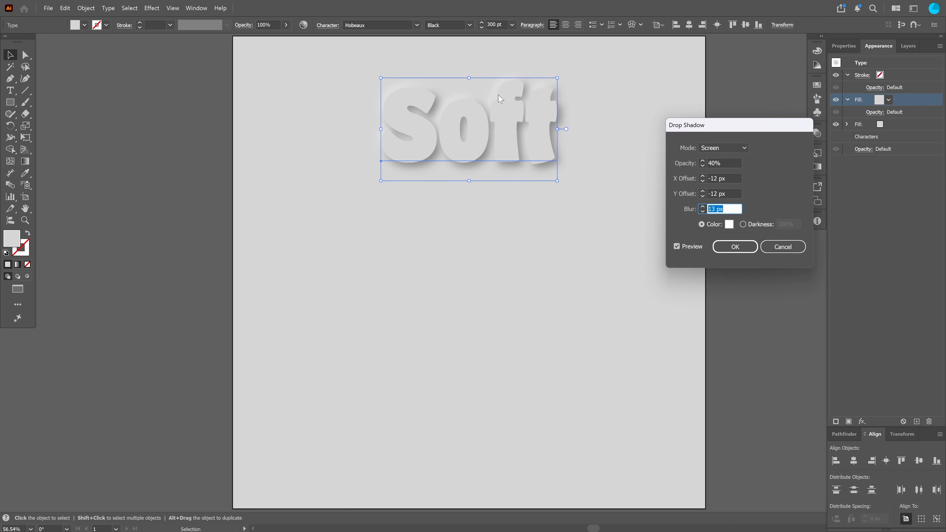
Set the white shadow's mode to Normal and confirm the Drop Shadow
left_click(740, 149)
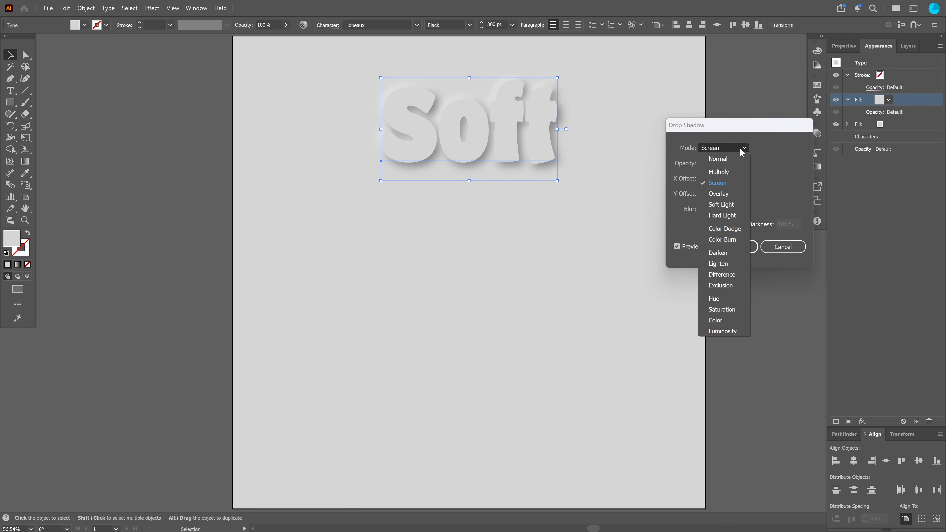
left_click(731, 157)
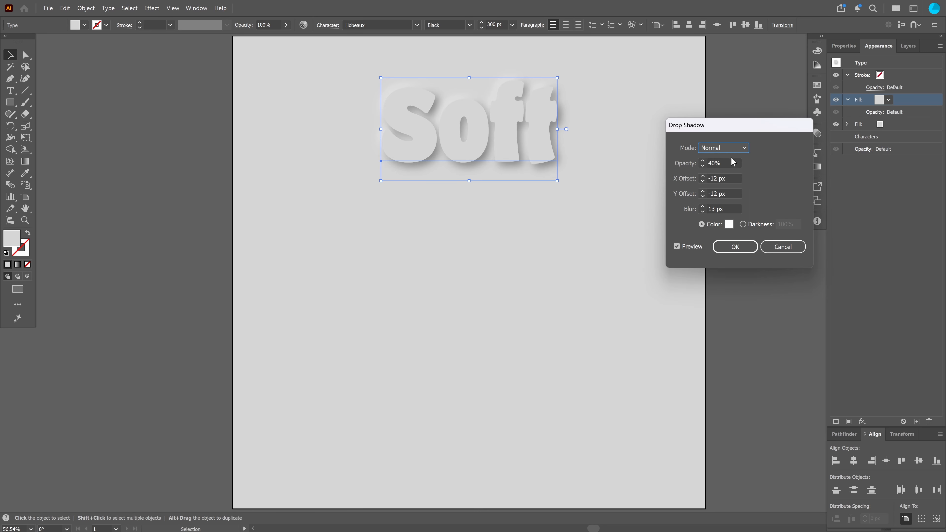
left_click(736, 247)
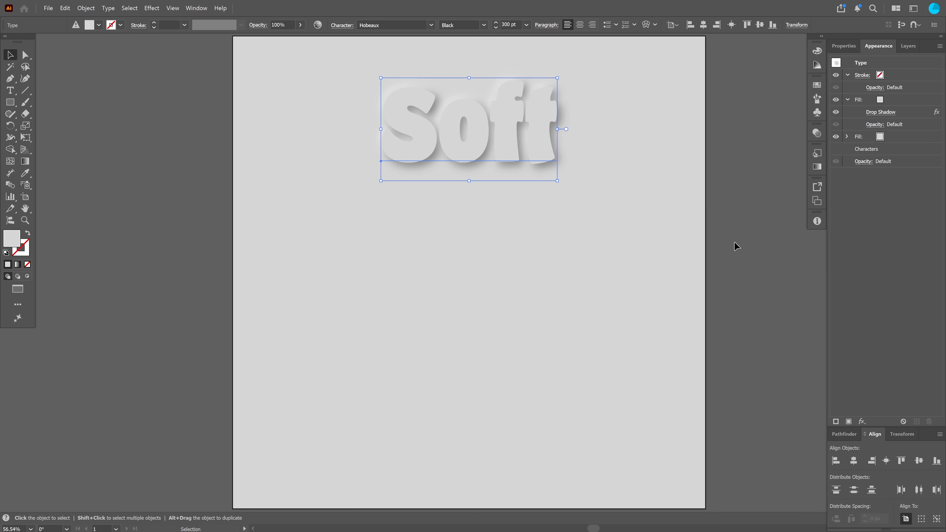
left_click(568, 257)
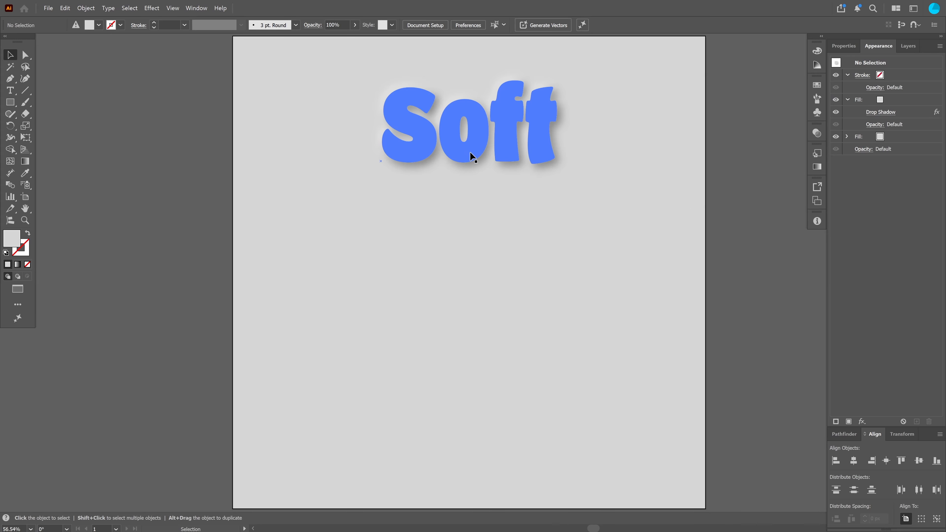
left_click_drag(474, 149, 507, 181)
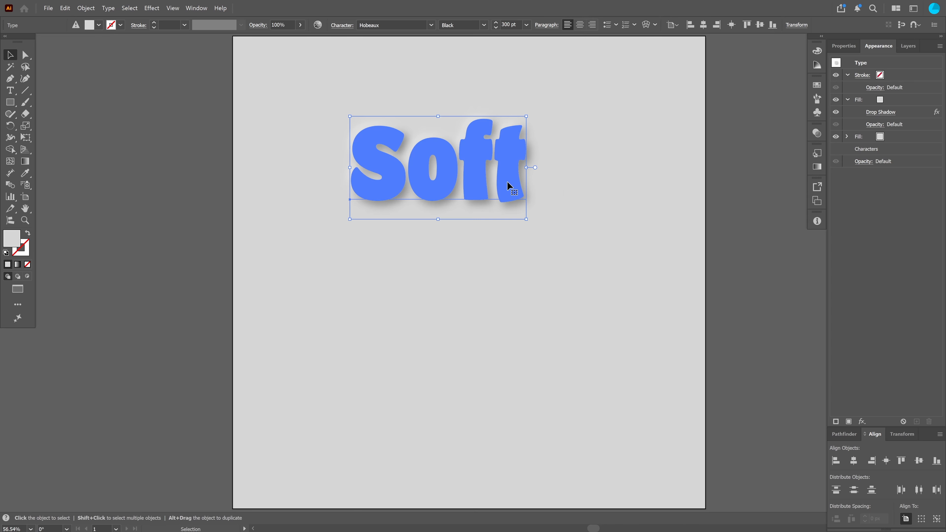
key("ctrl+z")
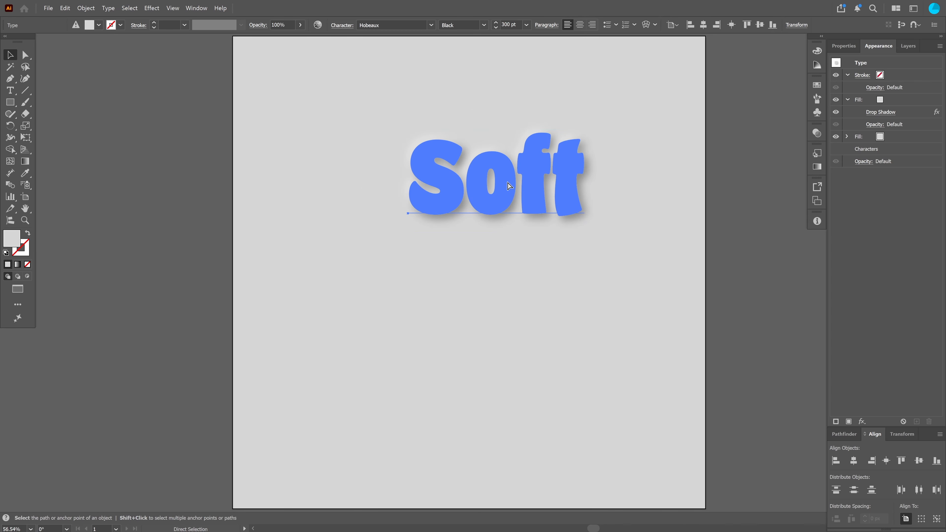
key("ctrl+z")
key("ctrl+z")
key("ctrl+z")
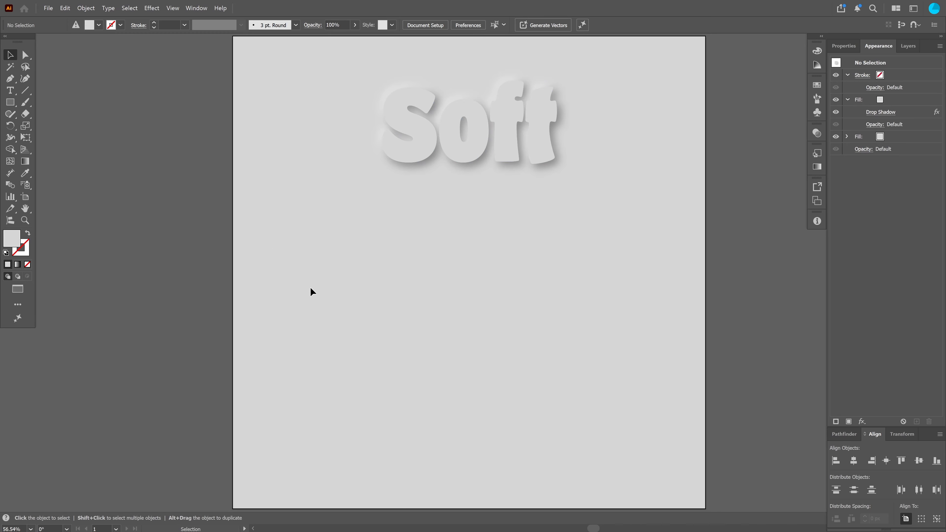
Duplicate the Soft text downward twice to make three evenly spaced copies on the artboard
left_click(526, 142)
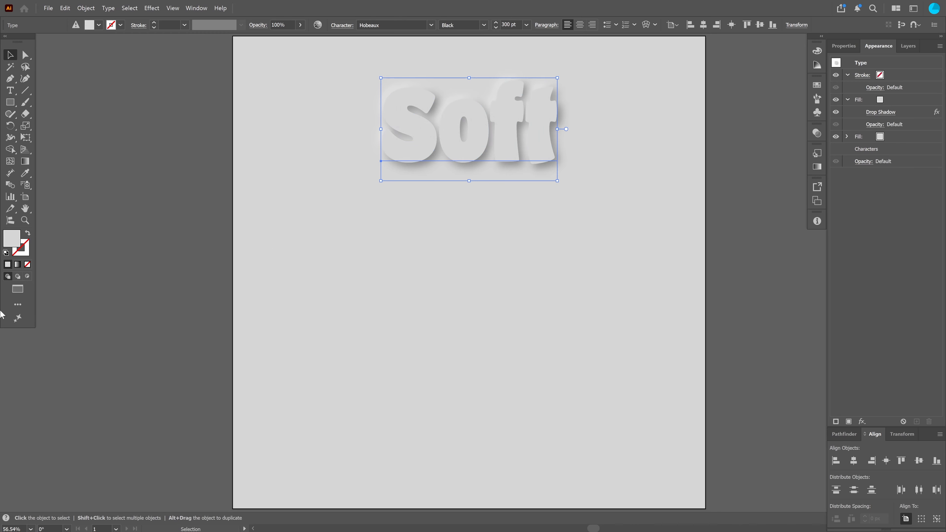
left_click(907, 49)
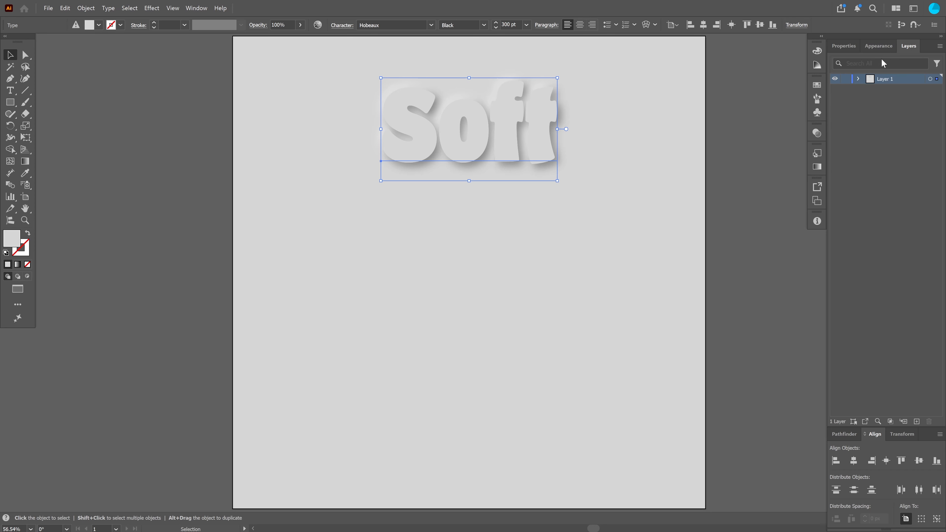
key("ctrl+shift+a")
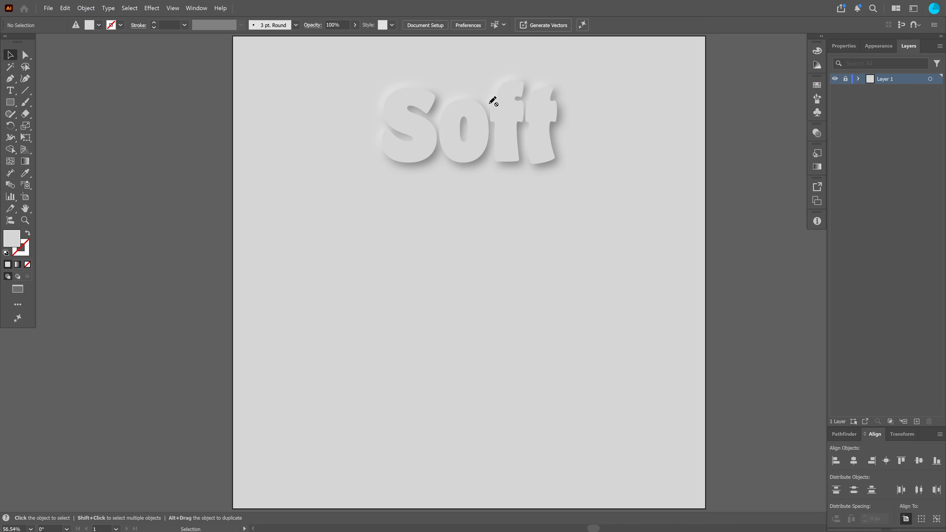
left_click(845, 79)
left_click(448, 124)
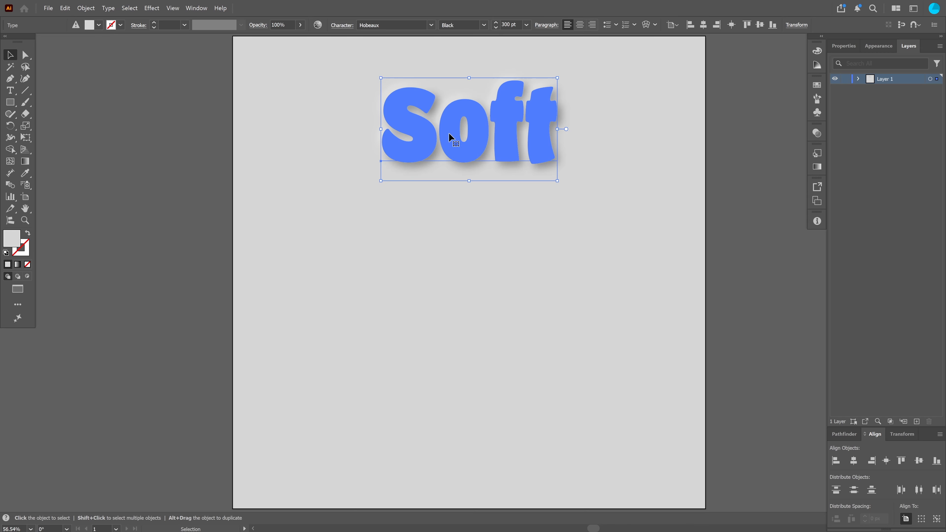
left_click_drag(449, 133, 450, 271)
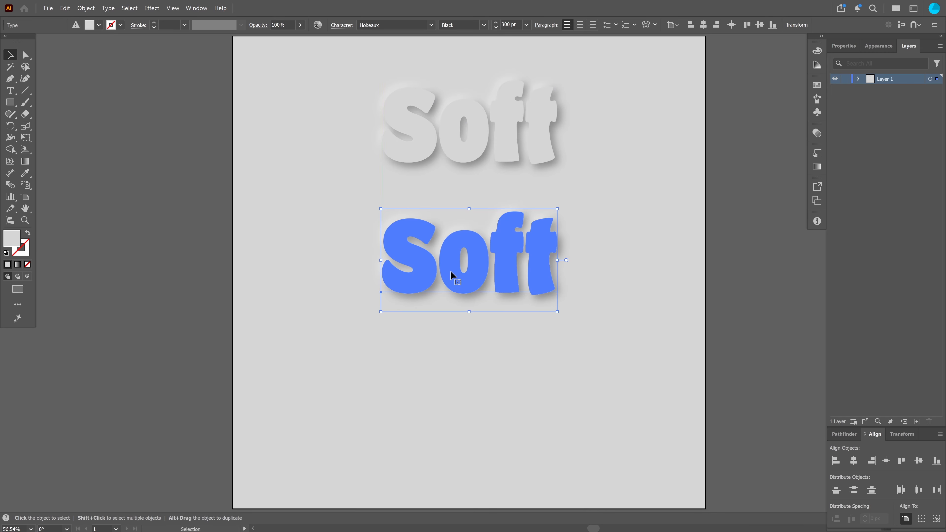
left_click(450, 323)
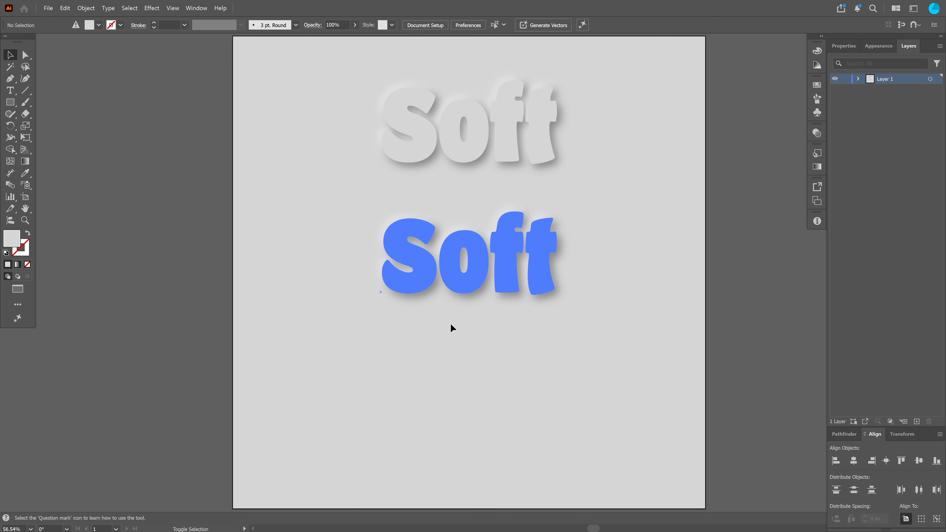
left_click(446, 272)
key("ctrl+d")
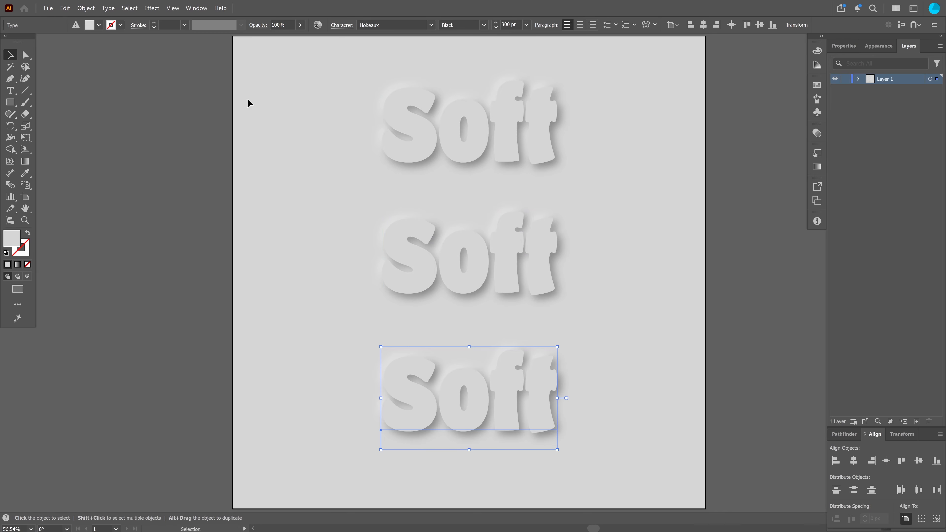
Move the top Soft copy up slightly
left_click(398, 107)
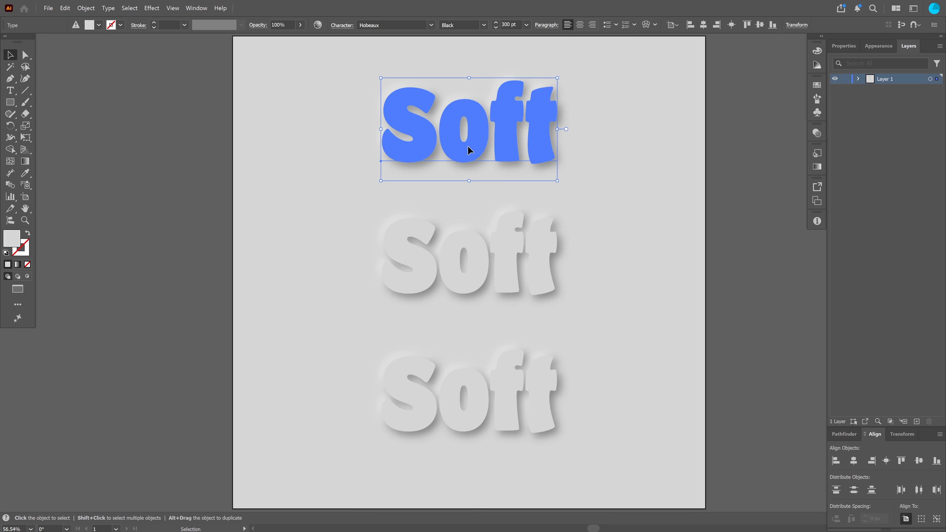
left_click_drag(468, 145, 469, 116)
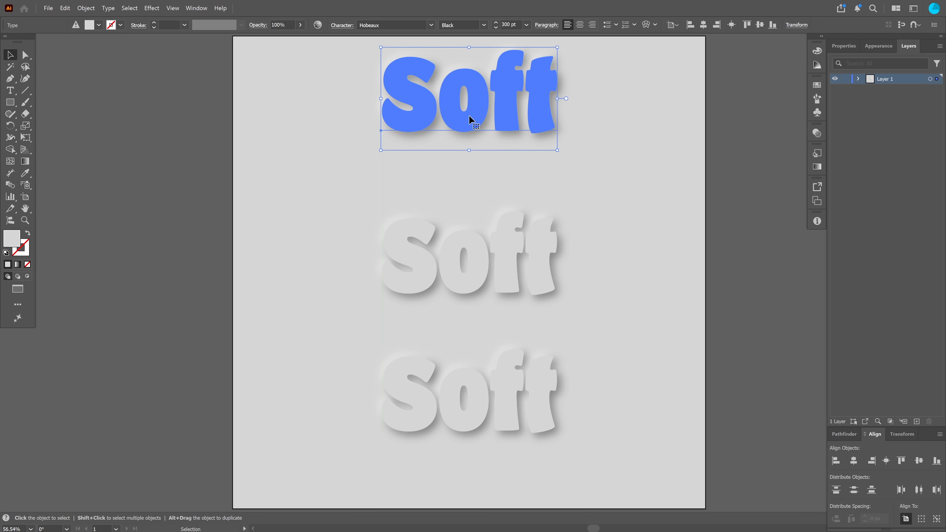
left_click(78, 131)
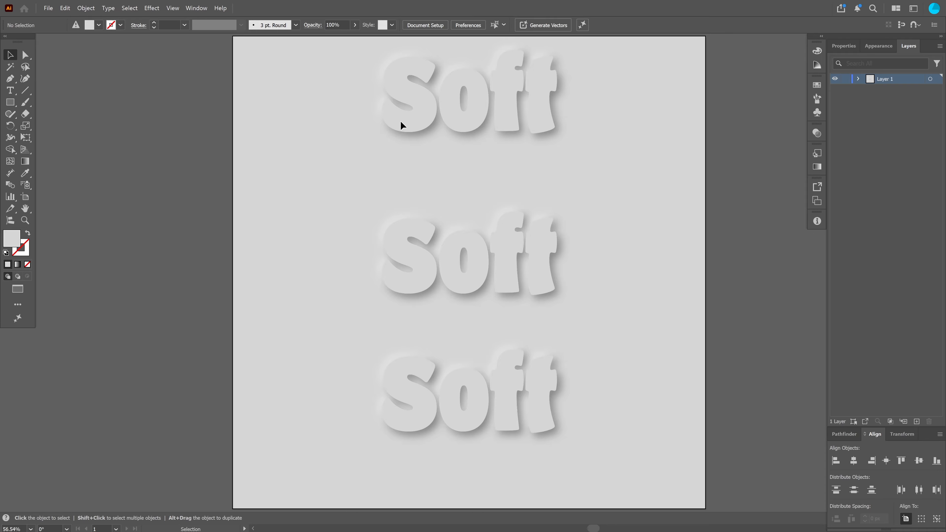
Draw two small squares on the pasteboard beside the artboard, the first about 180 px wide
left_click(10, 102)
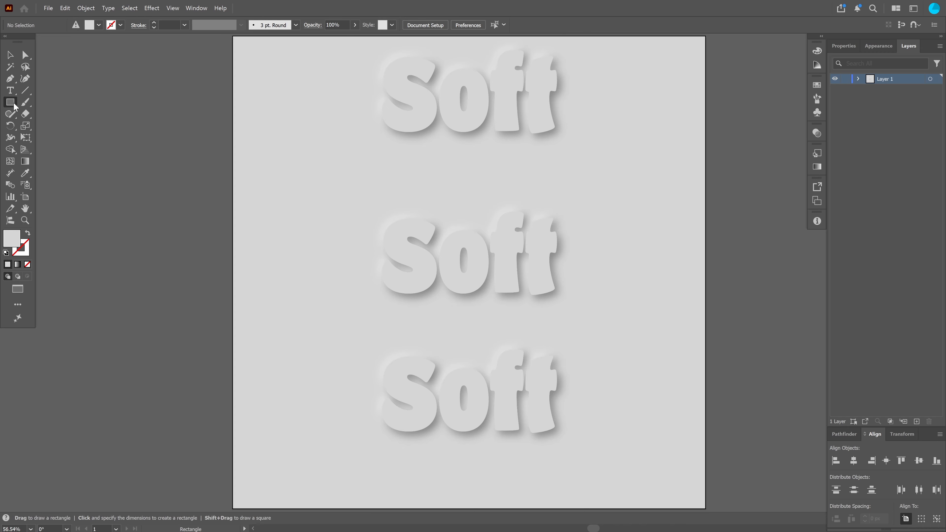
left_click_drag(90, 91, 147, 148)
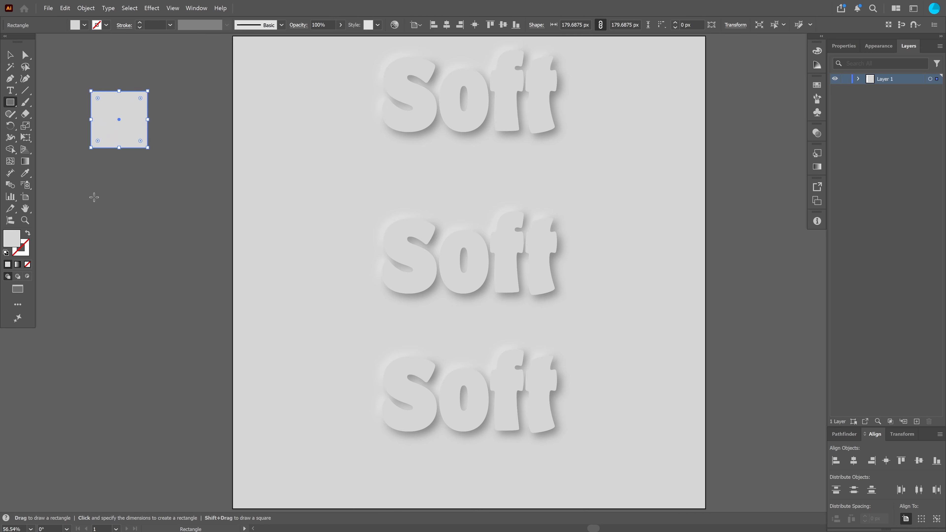
left_click_drag(94, 196, 159, 263)
key("v")
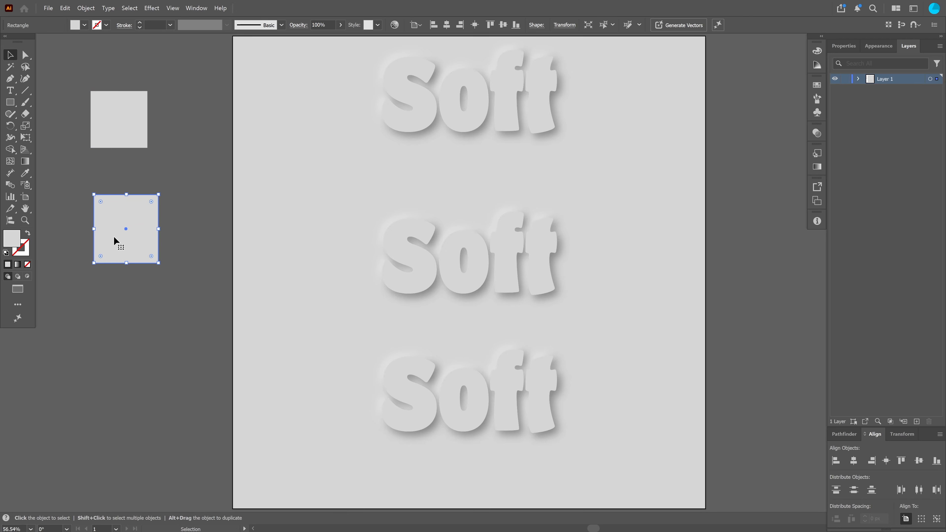
Reposition the two squares beside the middle and bottom Soft texts
left_click_drag(114, 236, 138, 409)
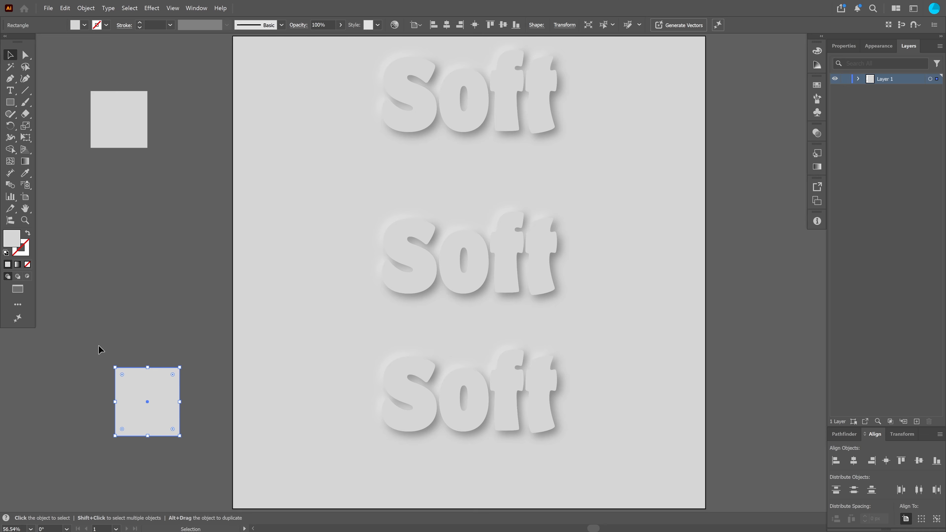
left_click_drag(111, 116, 148, 253)
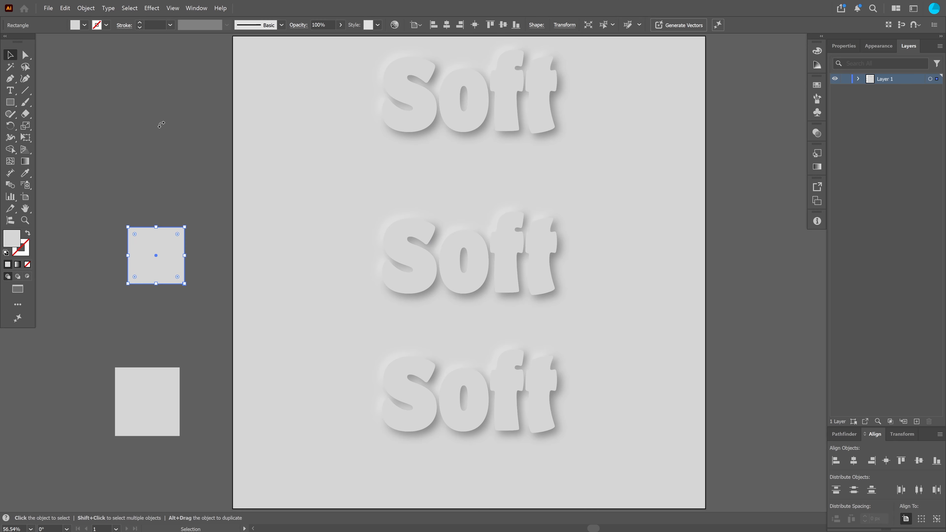
left_click(162, 140)
Apply a Gaussian Blur with a radius of about 46.6 pixels to the upper square
left_click(155, 244)
left_click(151, 9)
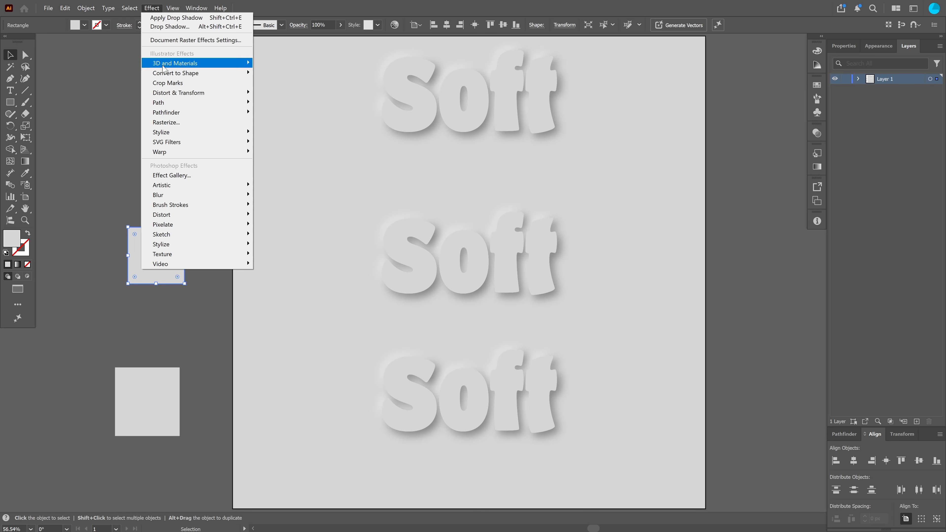
mouse_move(204, 197)
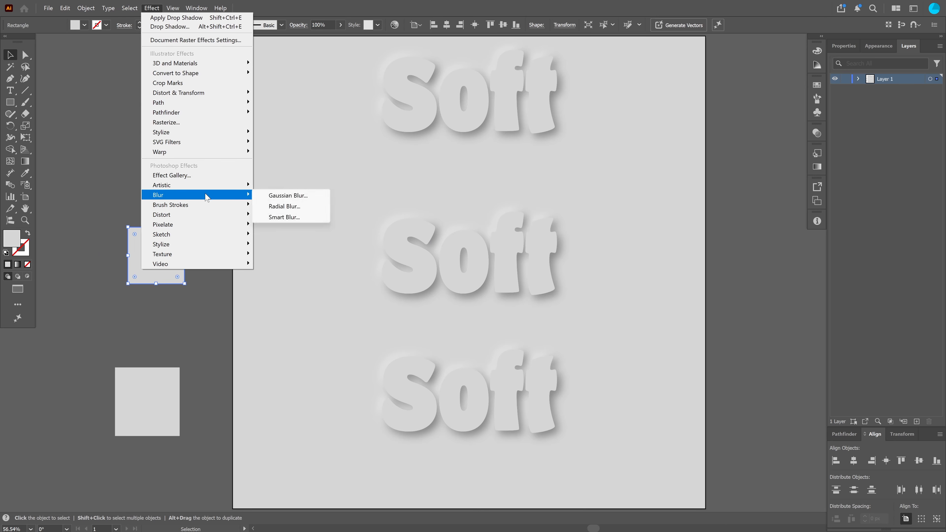
left_click(281, 196)
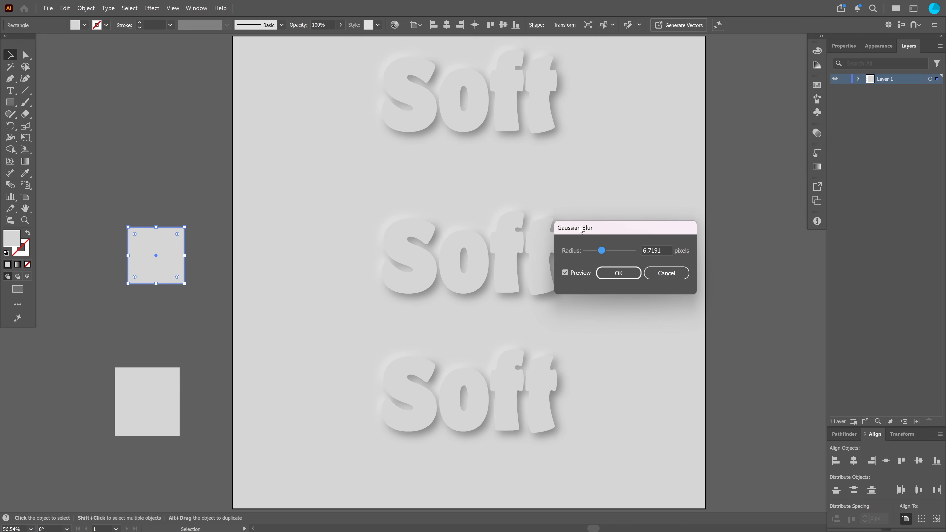
left_click_drag(580, 228, 132, 110)
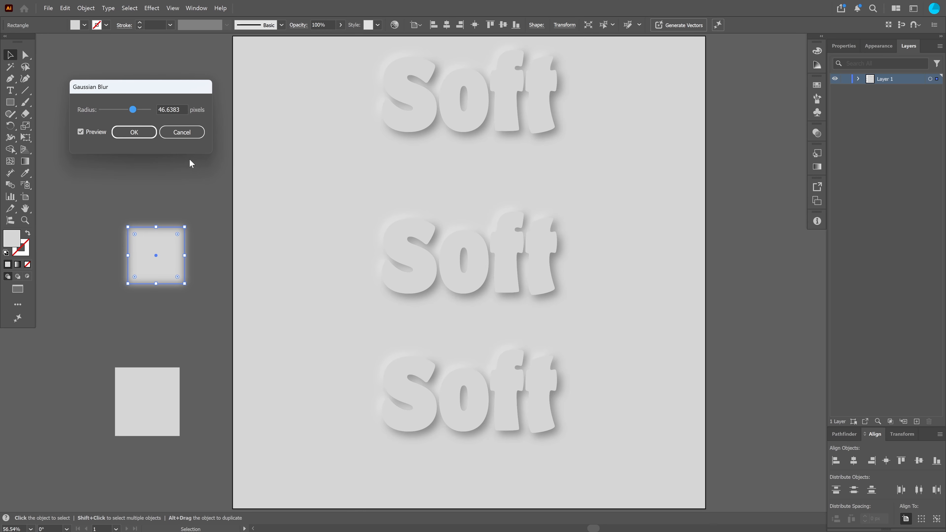
left_click(134, 132)
Shift the lower square slightly right and apply a Feather effect with a 22 px radius
left_click(146, 398)
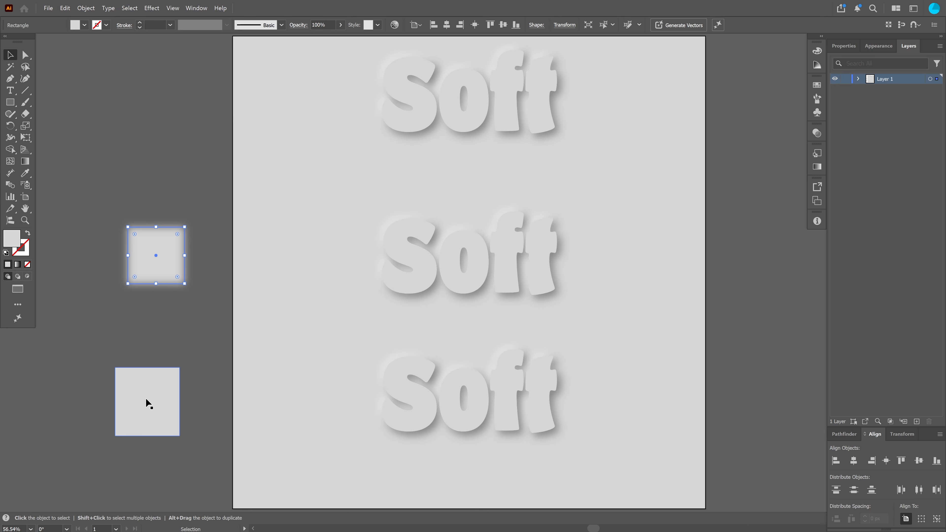
left_click_drag(146, 398, 166, 392)
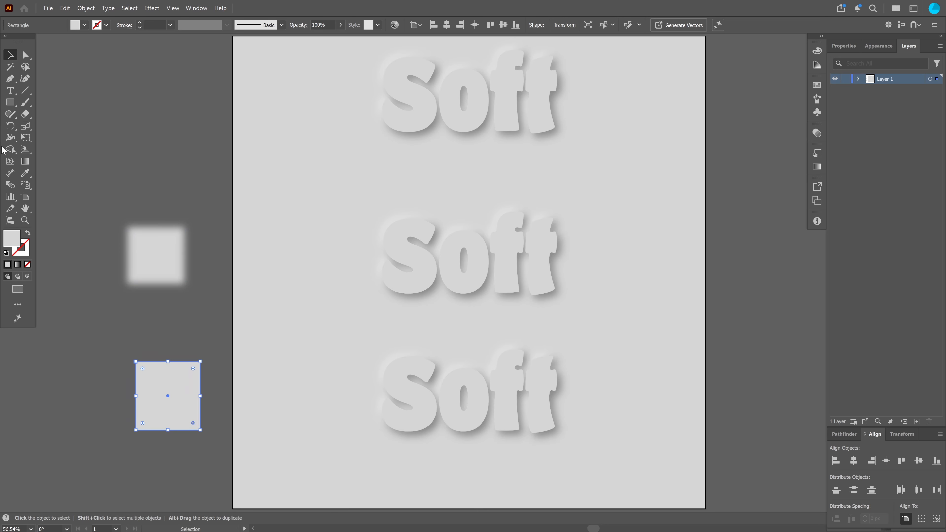
left_click(151, 8)
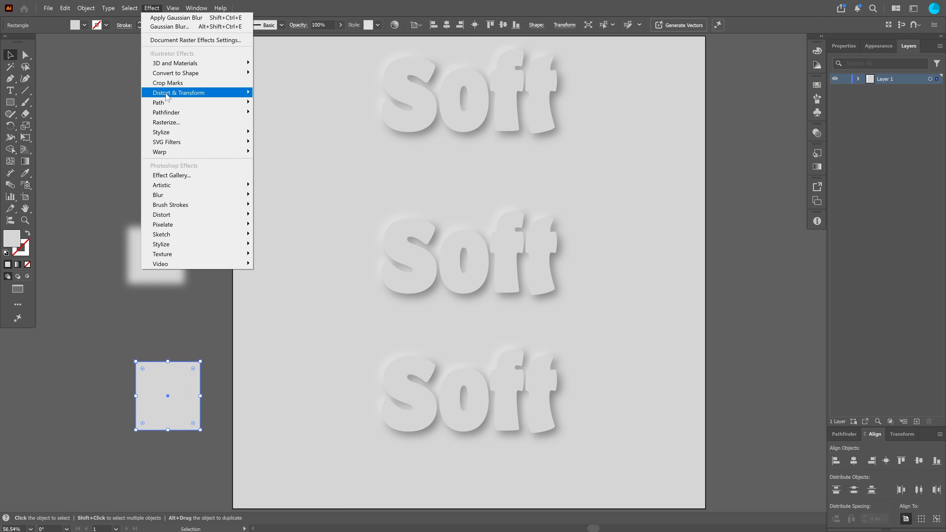
mouse_move(209, 134)
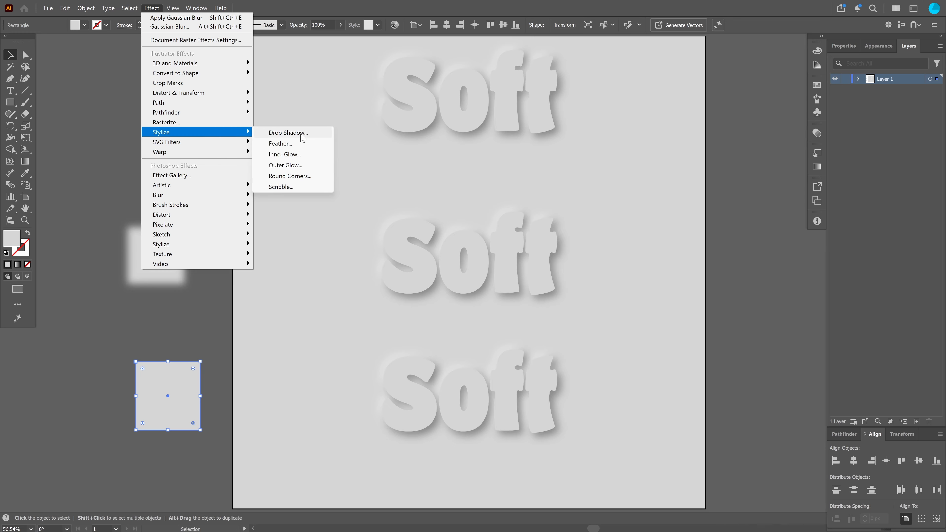
left_click(283, 144)
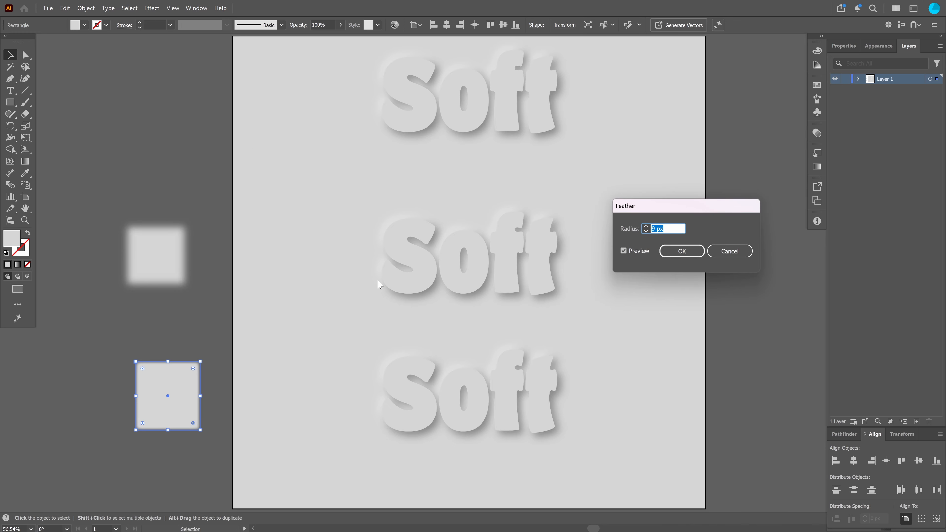
left_click_drag(688, 207, 168, 267)
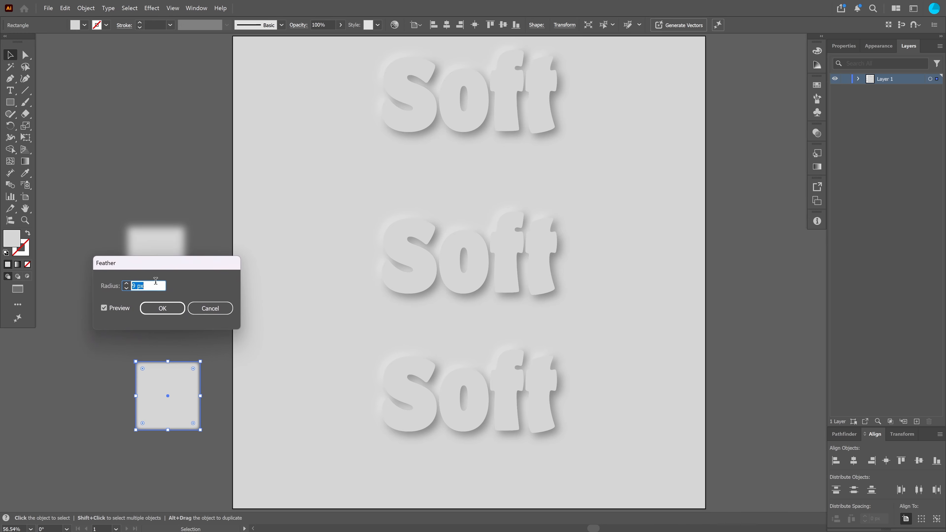
type("21")
left_click(126, 283)
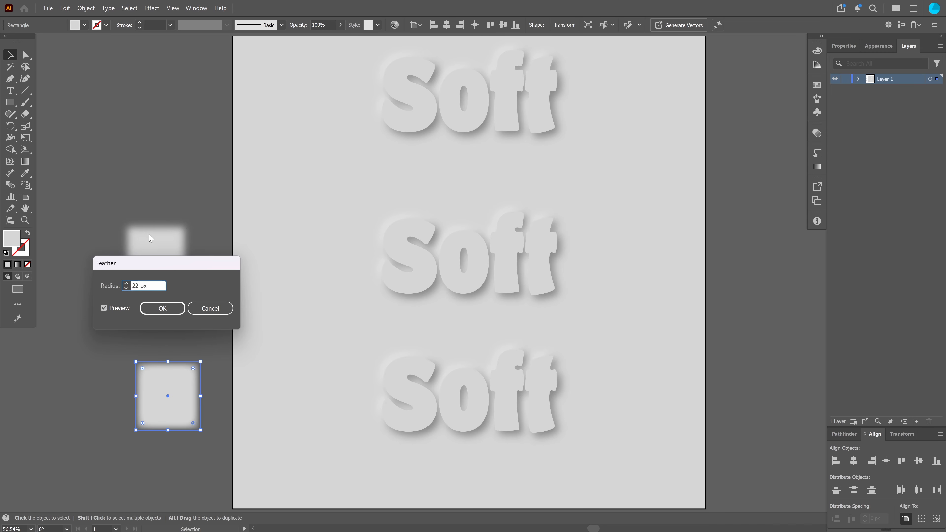
left_click(168, 309)
Add a new fill to the middle Soft text and apply a Gaussian Blur of about 9.2 pixels to it
left_click(194, 332)
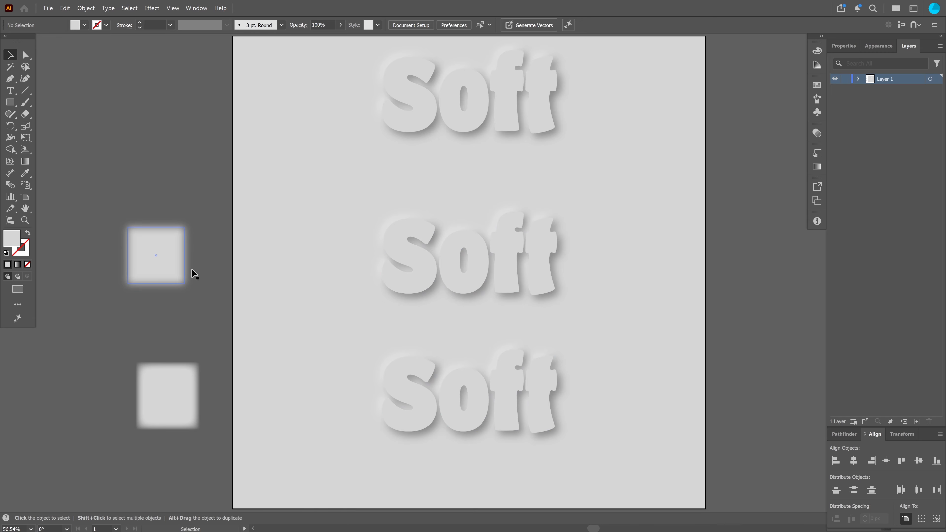
left_click(424, 263)
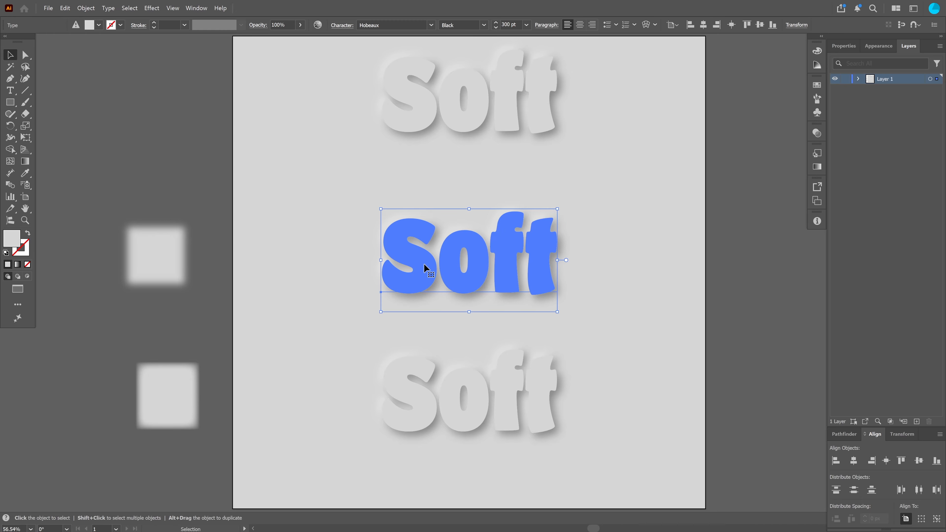
left_click(876, 47)
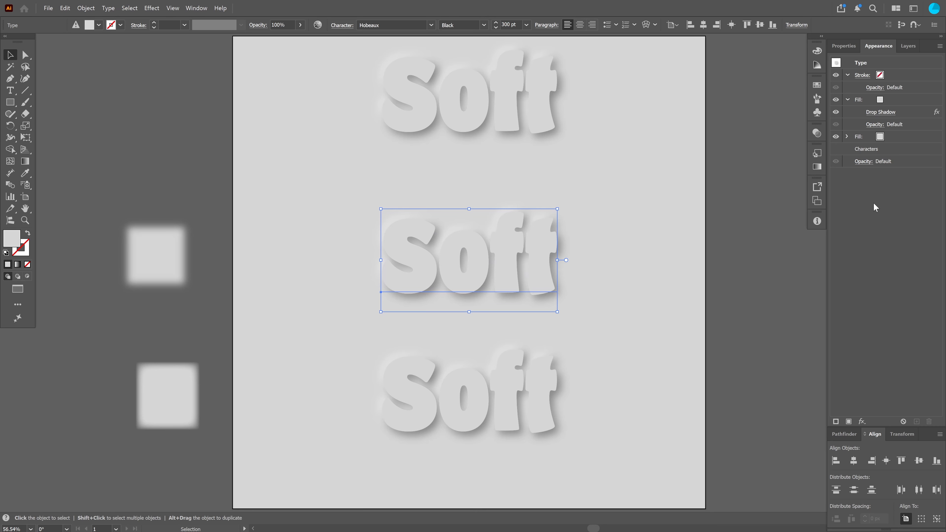
left_click(849, 422)
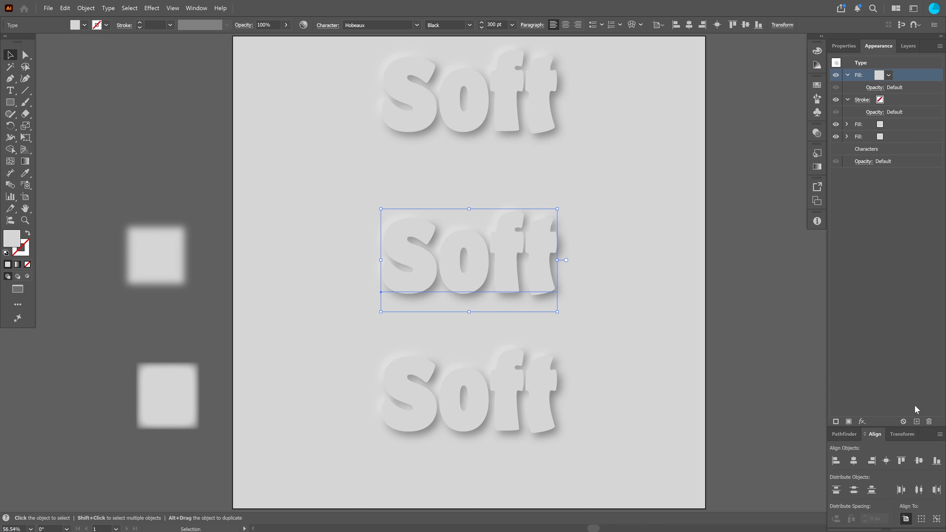
left_click(862, 421)
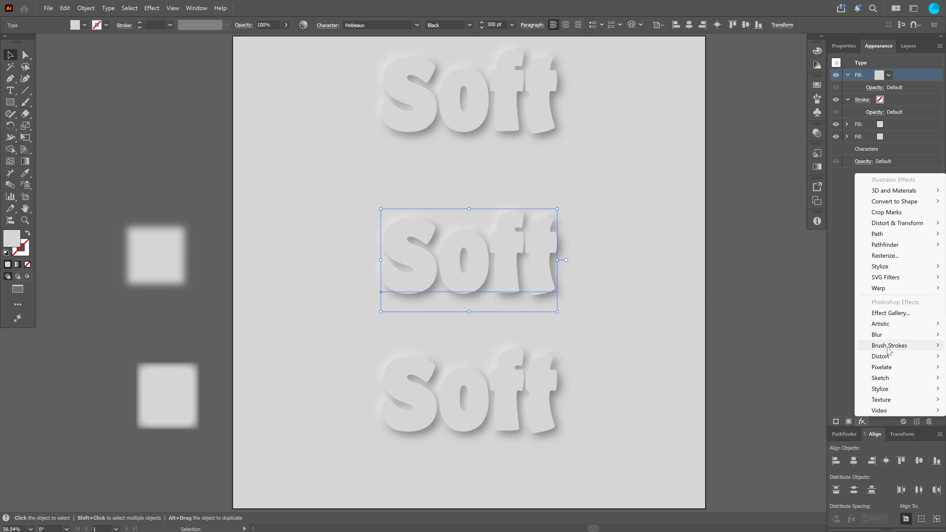
mouse_move(892, 335)
left_click(829, 335)
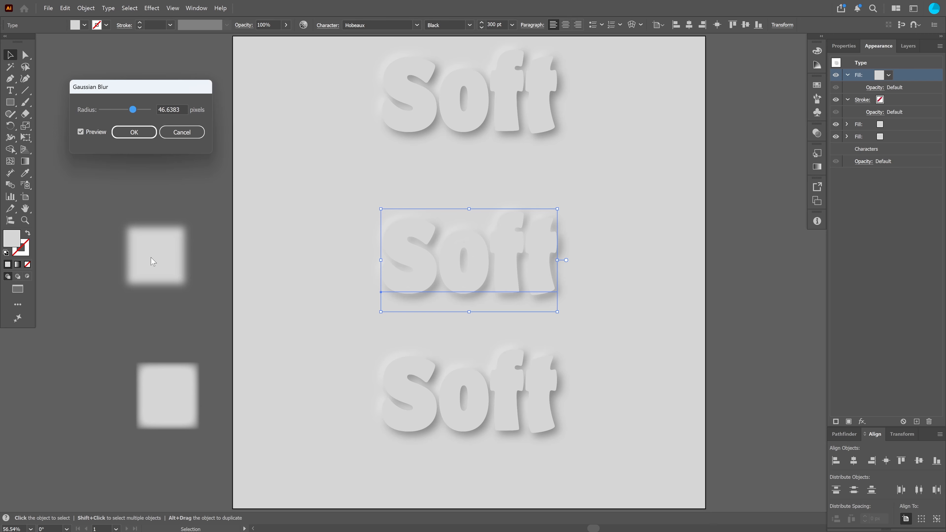
left_click_drag(132, 109, 103, 109)
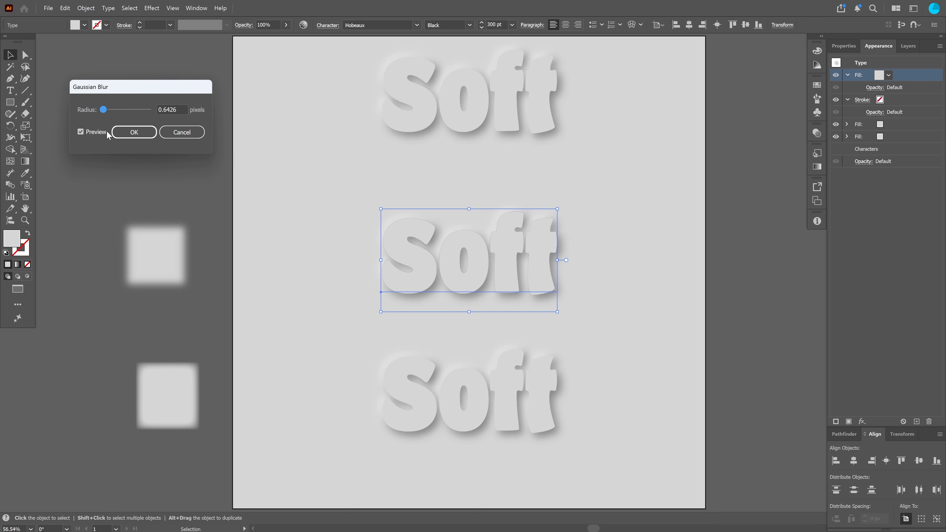
left_click_drag(104, 109, 141, 109)
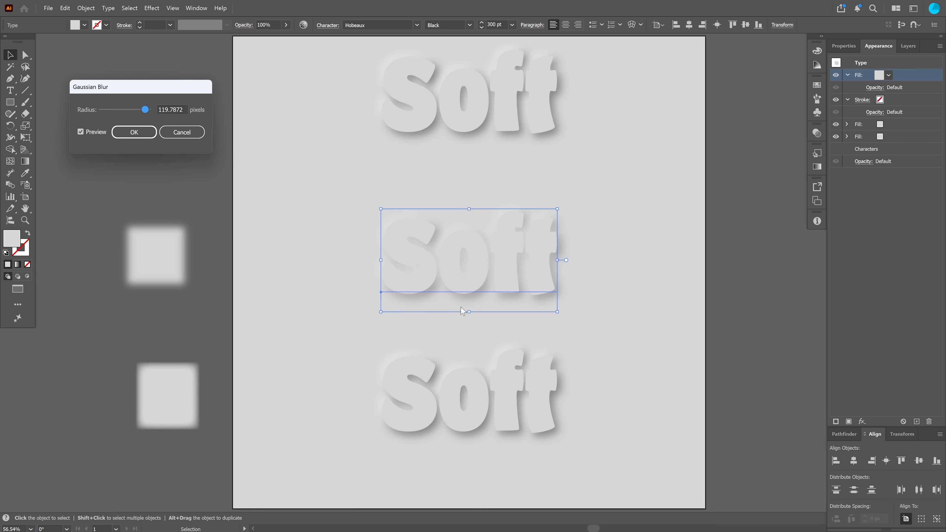
left_click_drag(145, 110, 126, 112)
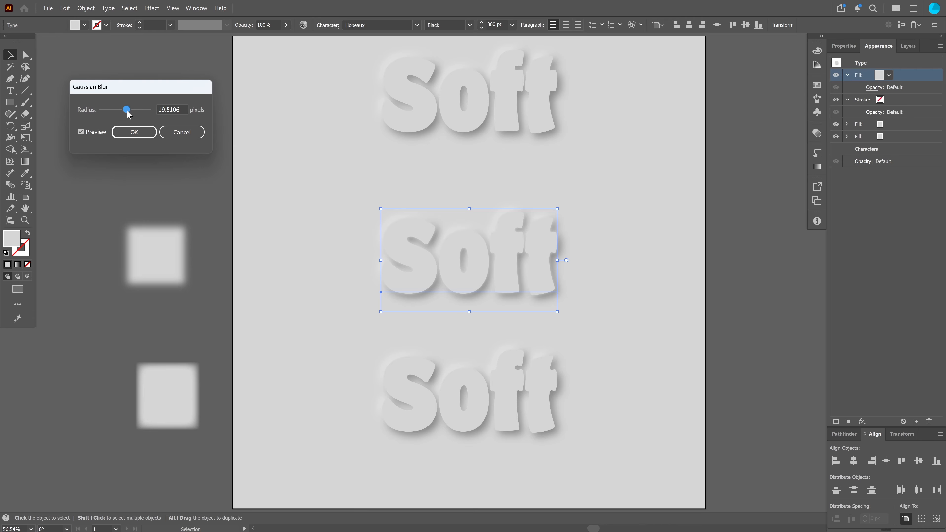
left_click_drag(127, 111, 125, 116)
left_click(143, 131)
left_click(633, 170)
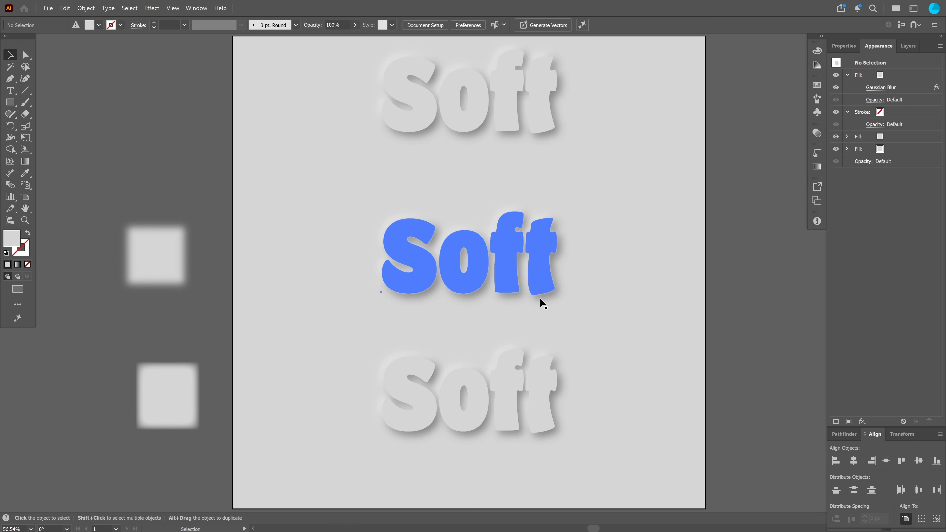
Delete the Gaussian Blur and the added top fill from the middle Soft text
left_click(542, 278)
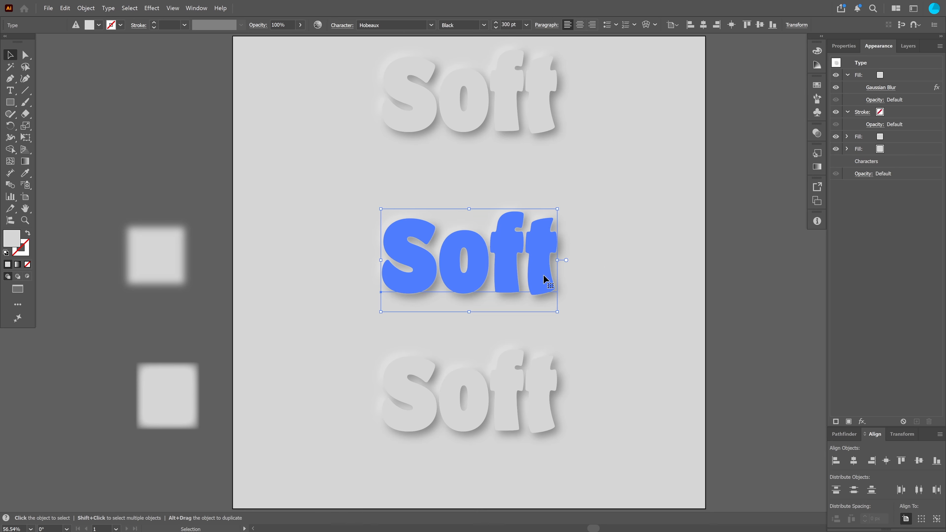
left_click(913, 89)
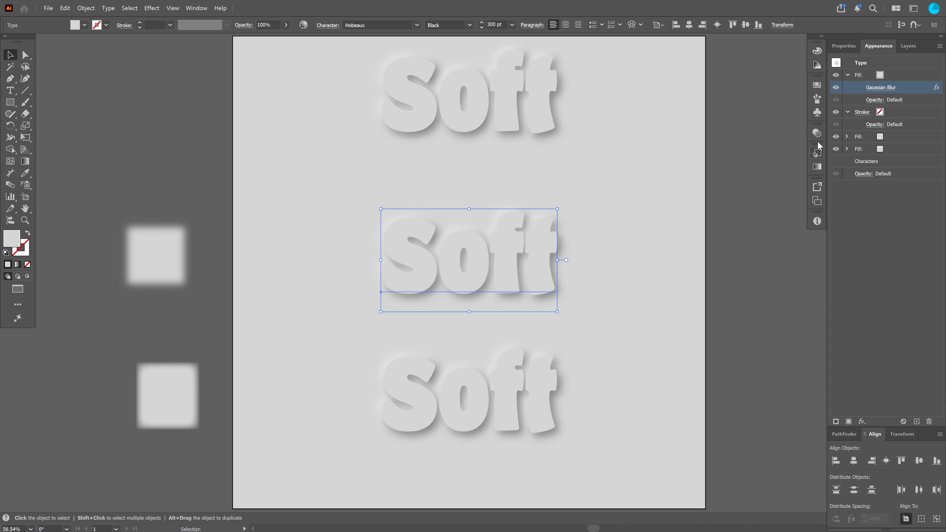
left_click(929, 421)
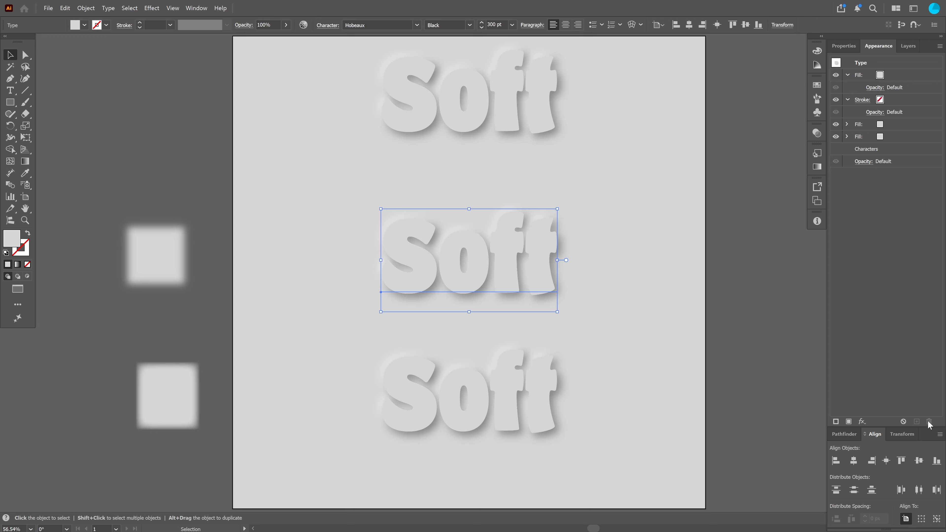
left_click(899, 78)
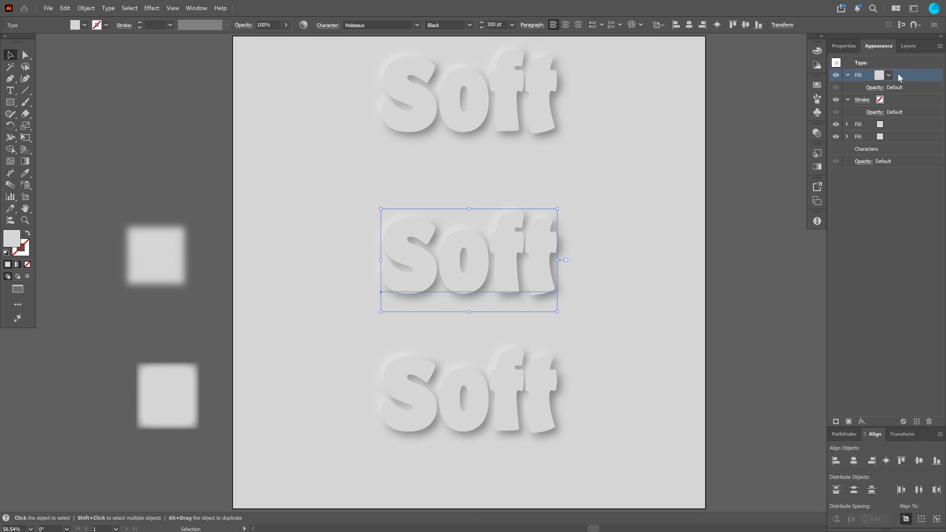
left_click(928, 421)
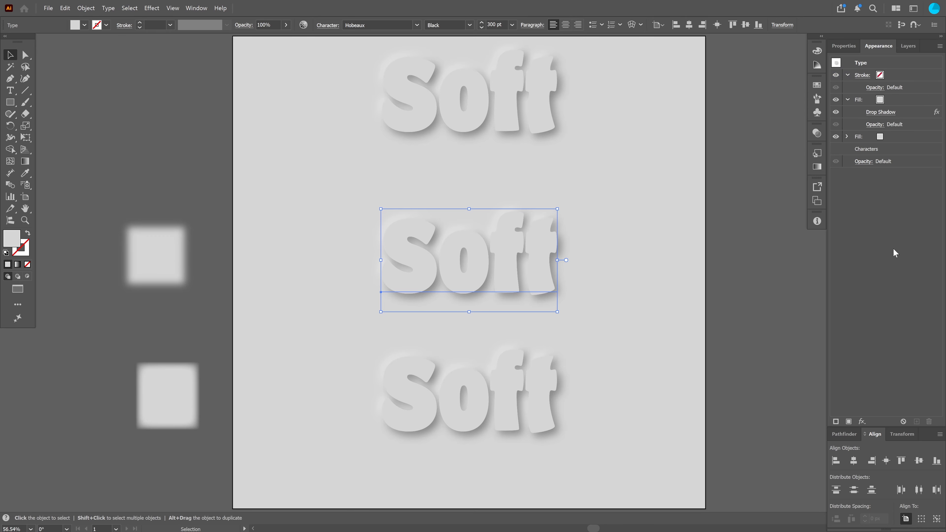
Apply a Gaussian Blur to the whole middle Soft text object
left_click(869, 59)
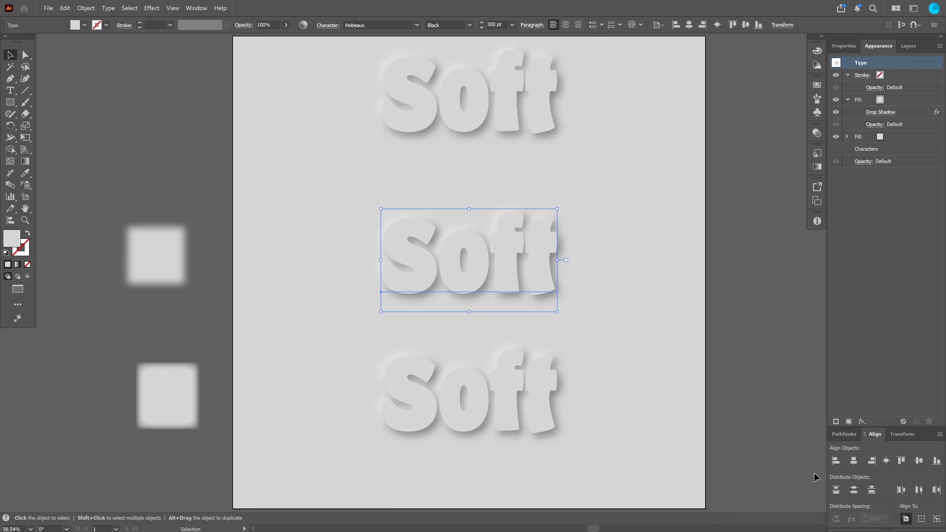
left_click(862, 422)
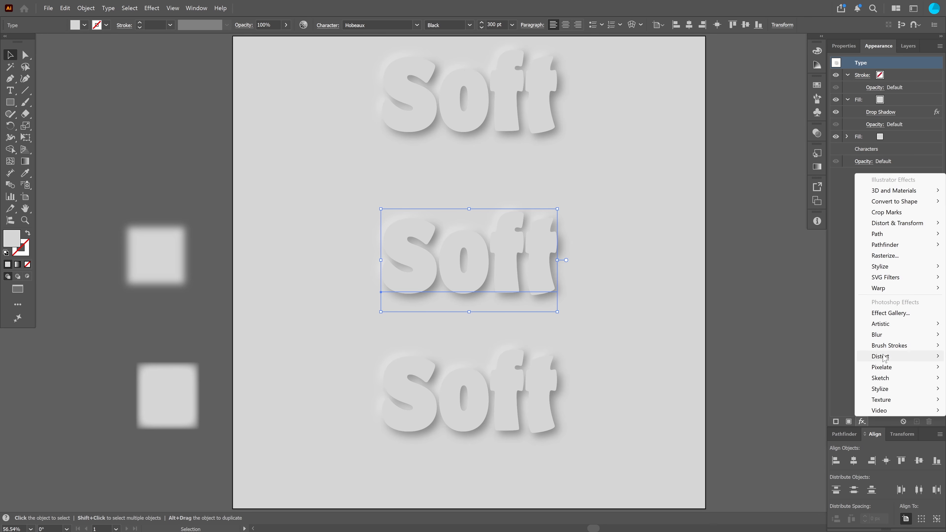
left_click(831, 335)
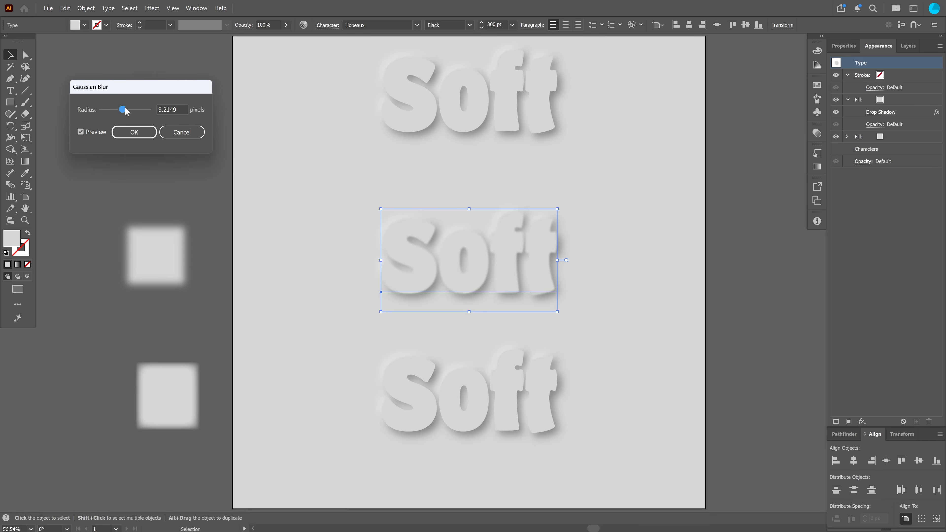
mouse_move(125, 107)
left_mouse_down()
mouse_move(110, 109)
mouse_move(144, 116)
mouse_move(132, 115)
left_mouse_up()
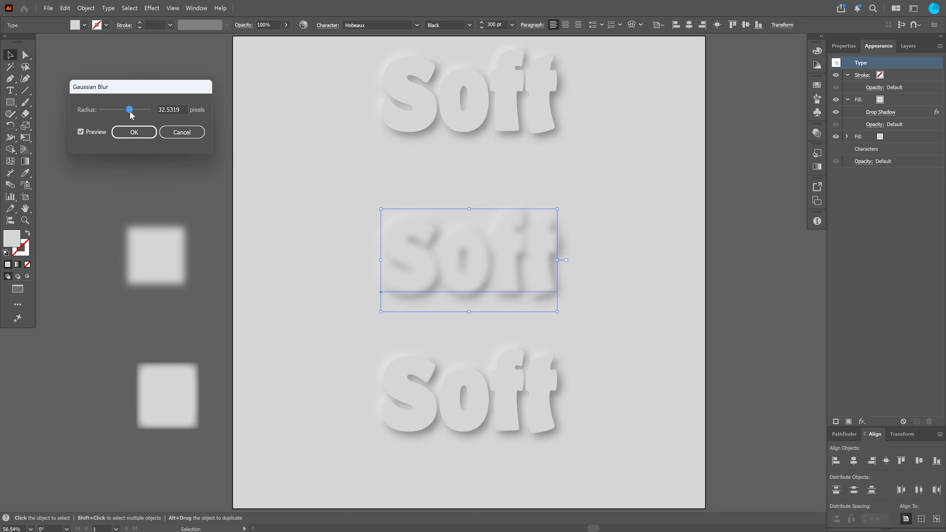
left_click_drag(130, 116, 121, 116)
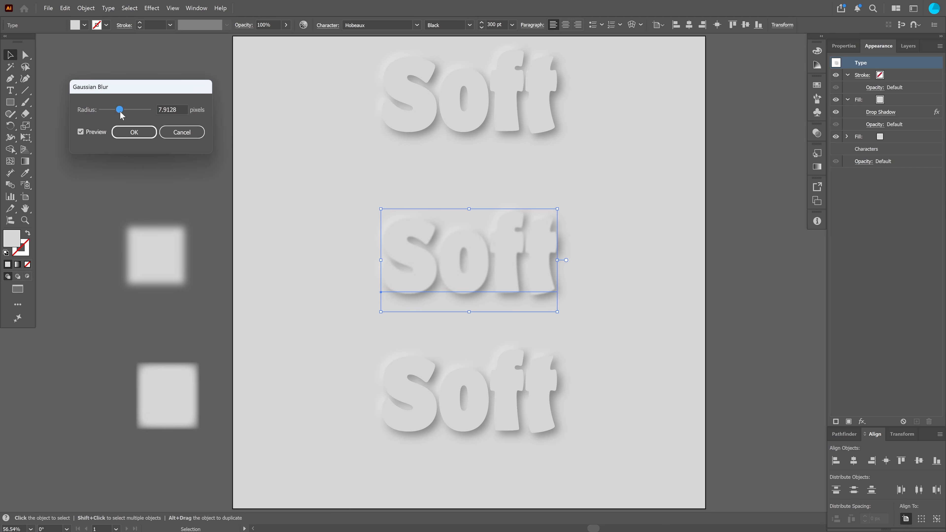
left_click_drag(120, 112, 113, 112)
left_click_drag(113, 110, 120, 112)
left_click(127, 132)
left_click(728, 182)
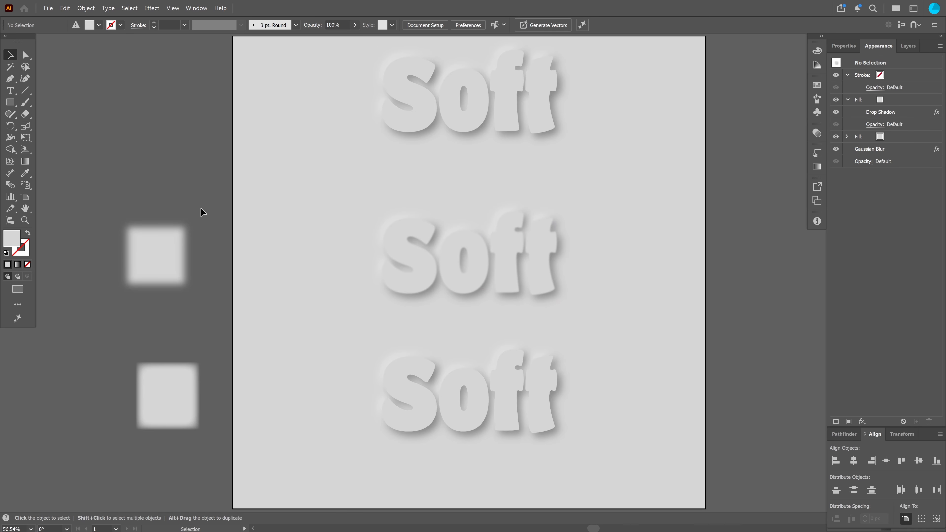
Move the middle and bottom Soft texts upward by about 50 px each
left_click_drag(461, 264, 463, 215)
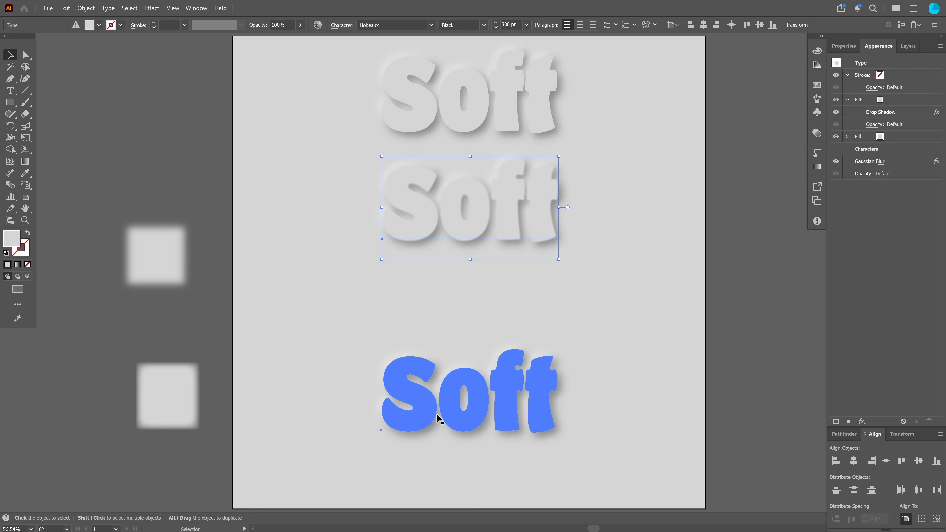
left_click_drag(448, 413, 450, 368)
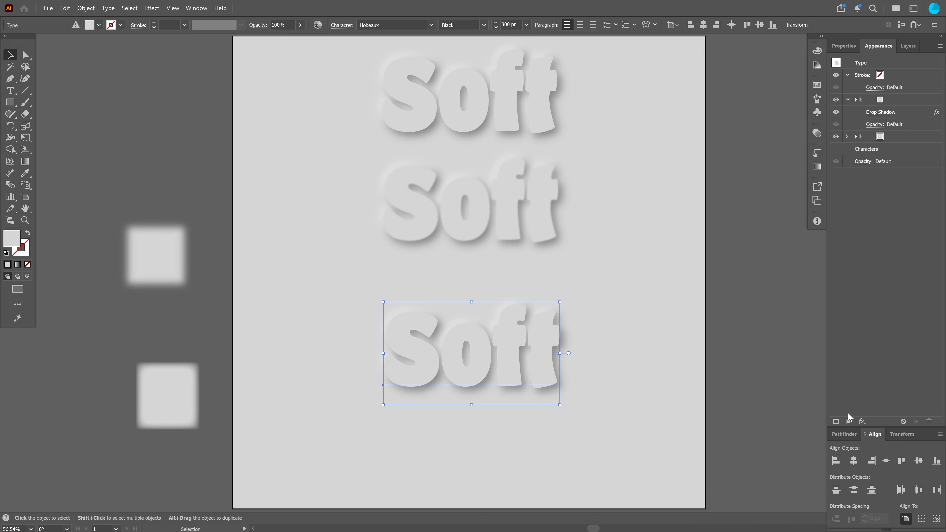
Add a new fill to the bottom Soft text and try applying a Feather effect to it
left_click(849, 421)
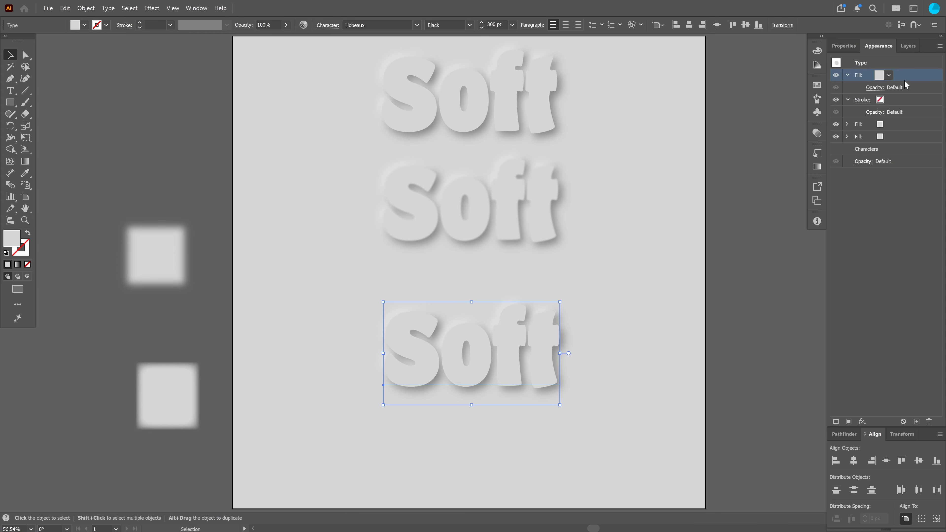
left_click(861, 421)
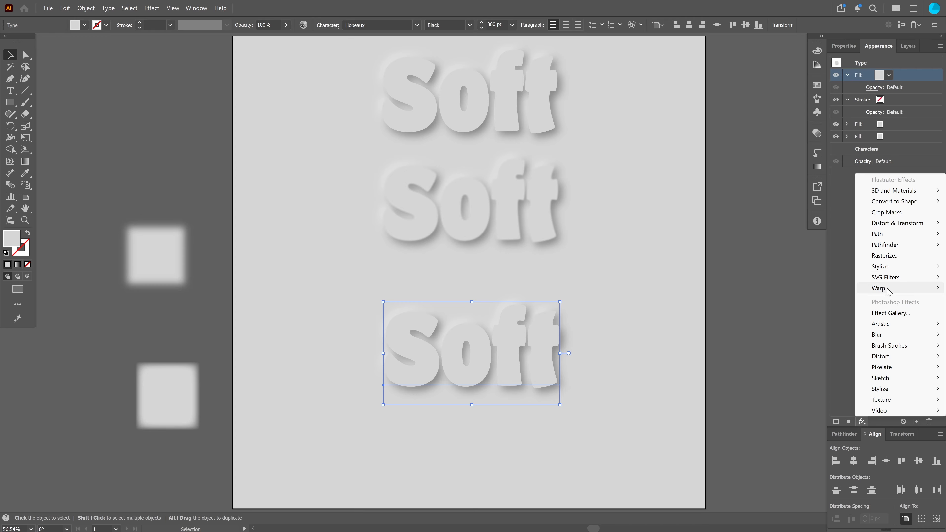
left_click(801, 277)
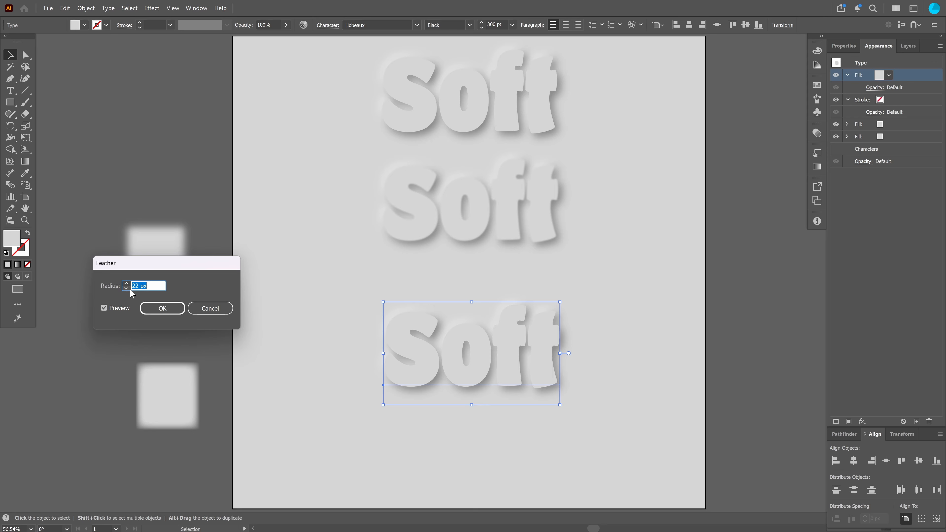
left_click(192, 309)
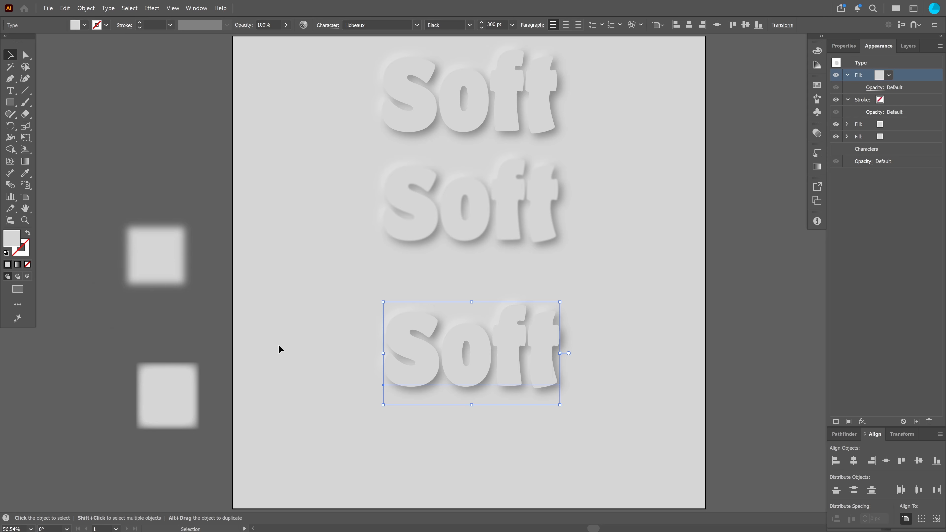
Set the bottom text's new top fill colour to red #db5e5e
double_click(17, 244)
left_click(632, 364)
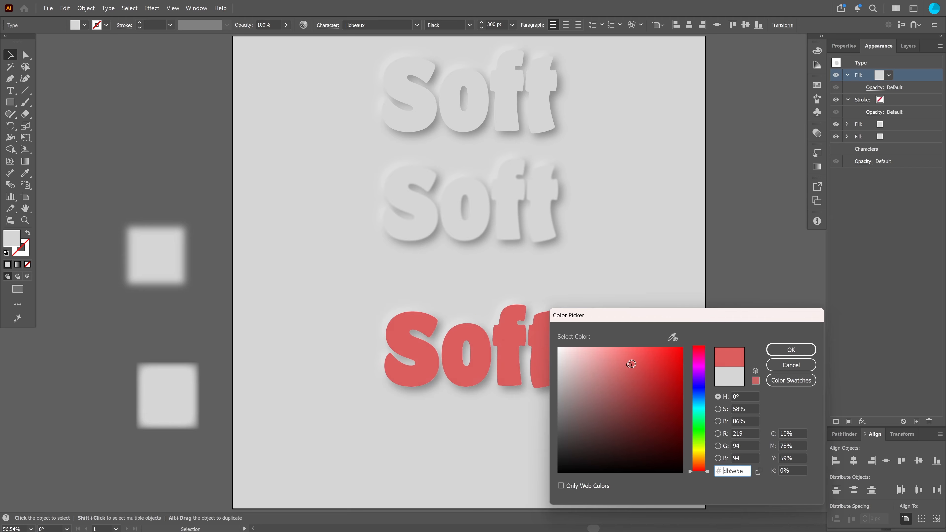
key("Return")
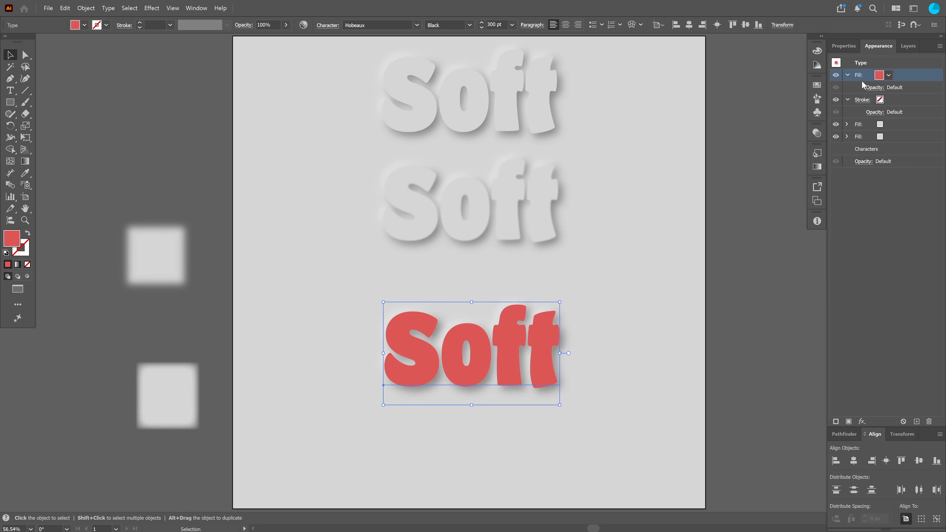
Apply a Feather effect with an 11 px radius to the bottom text's red top fill
left_click(848, 99)
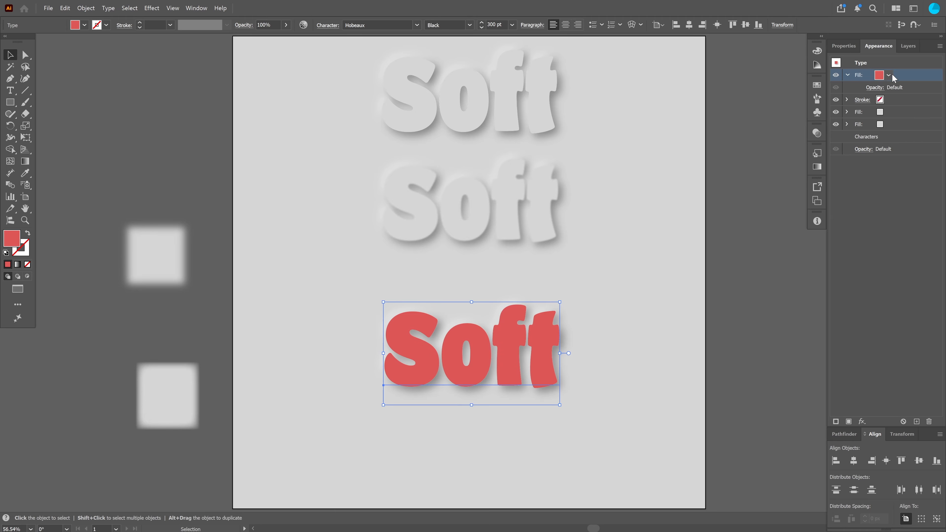
left_click(862, 422)
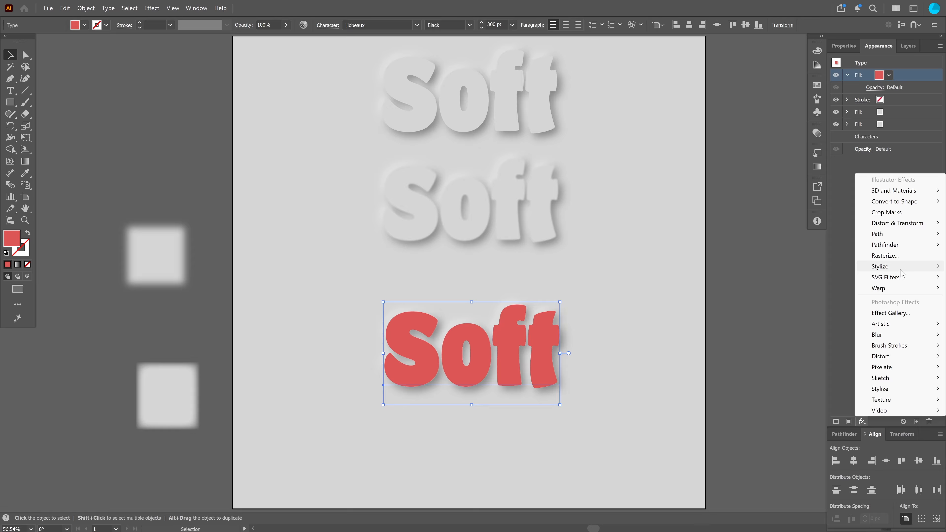
mouse_move(879, 266)
left_click(803, 277)
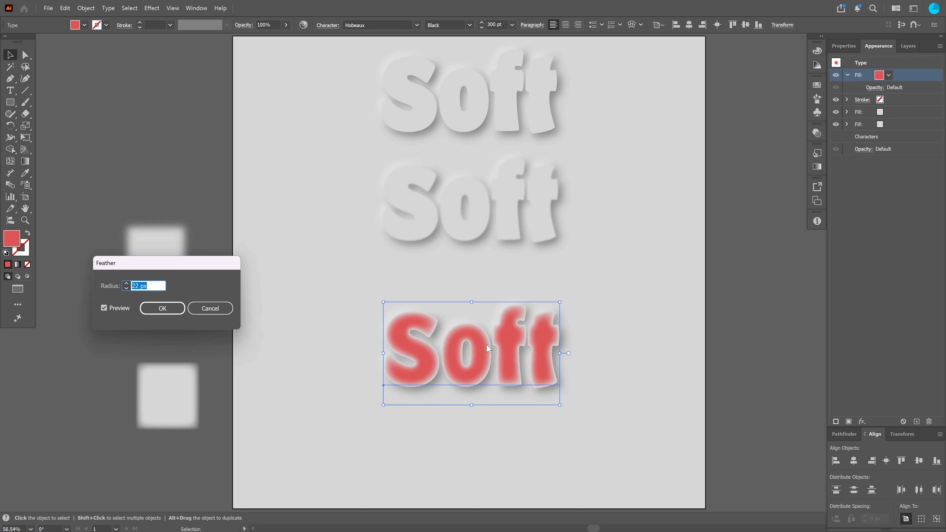
left_click(127, 288)
type("3")
key("Tab")
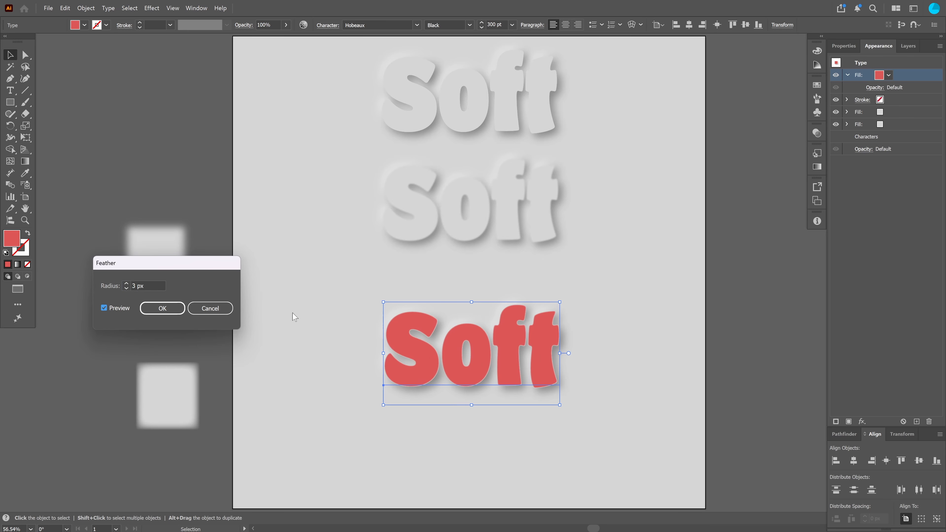
left_click(150, 286)
key("Up")
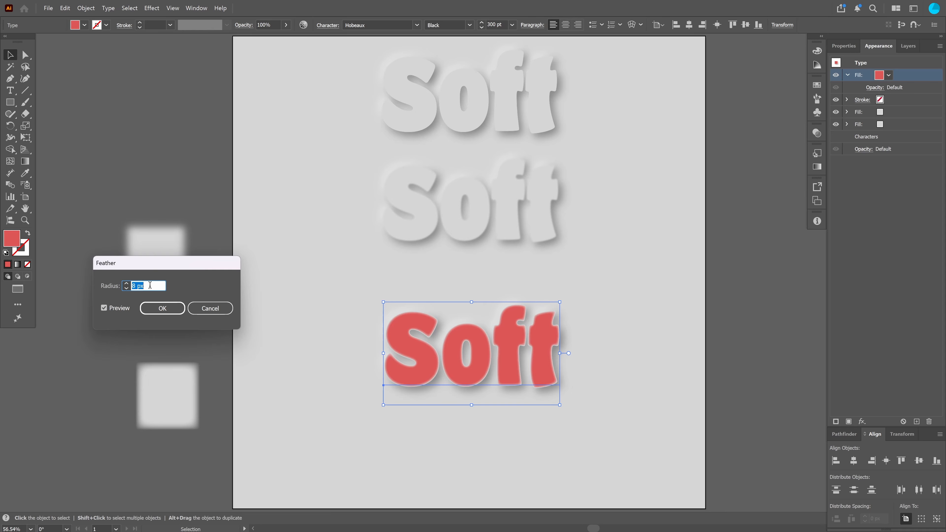
key("Up")
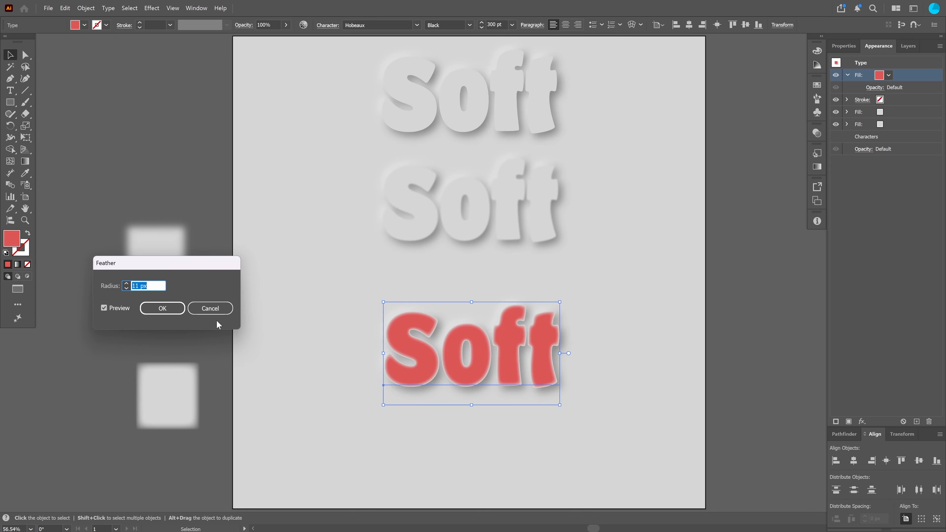
left_click(173, 308)
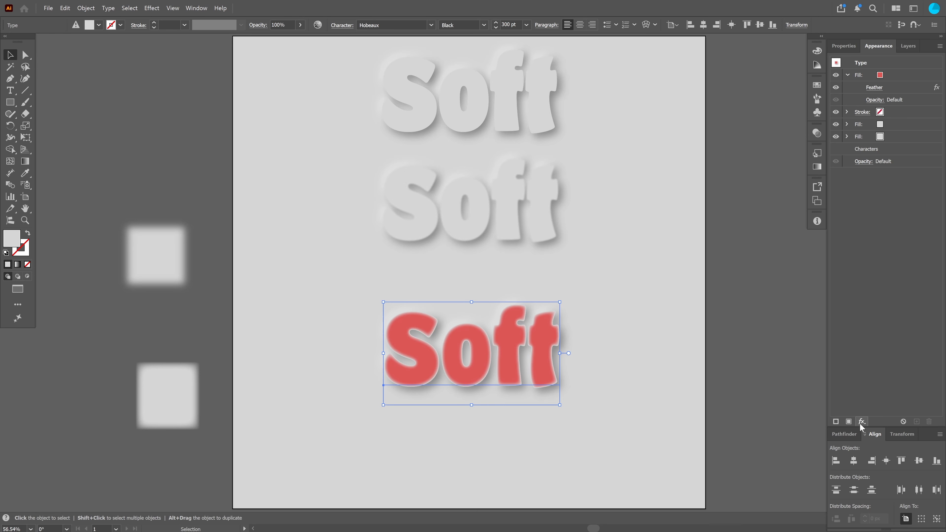
left_click(862, 422)
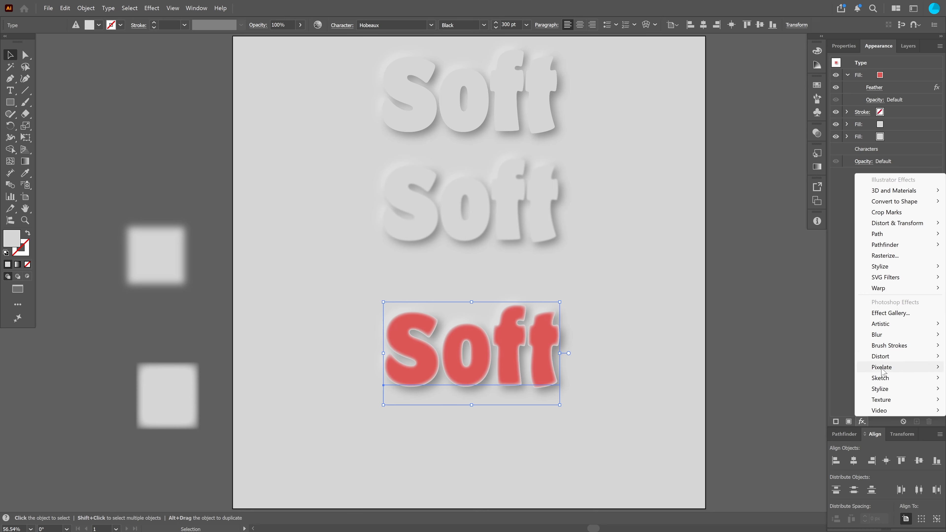
mouse_move(887, 234)
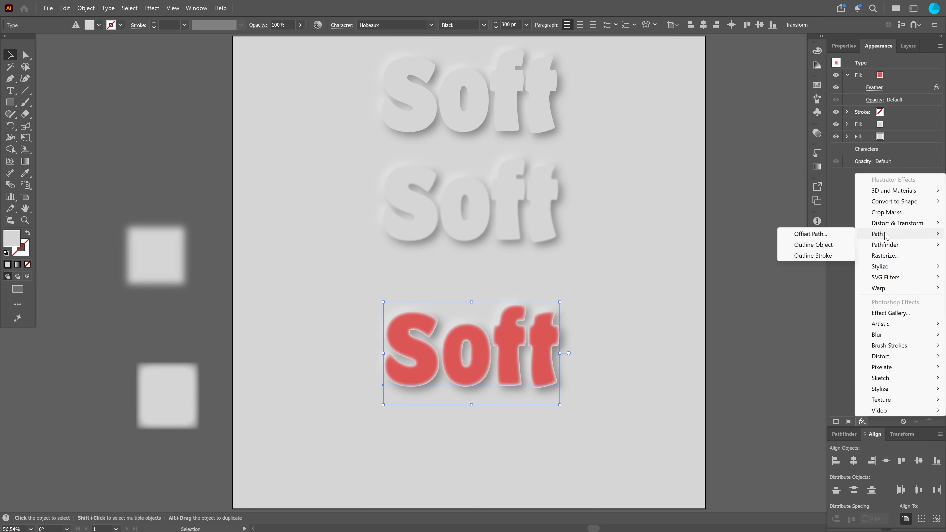
left_click(800, 237)
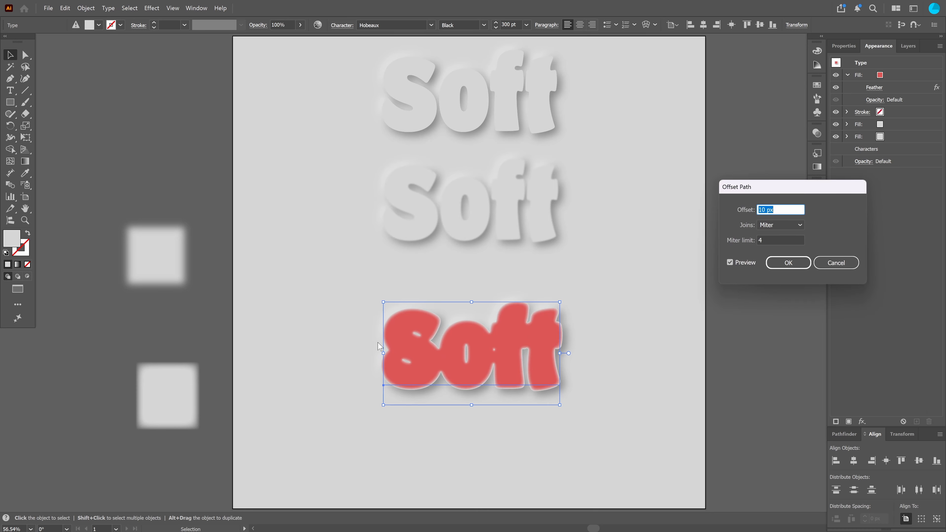
left_click(838, 262)
Add an Offset Path effect of 9 px with Round joins to the red top fill
left_click(895, 76)
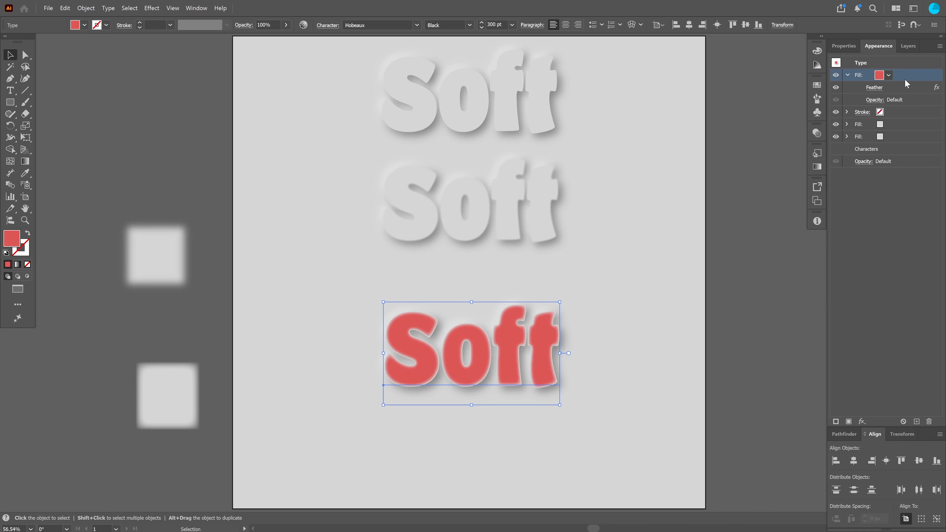
left_click(862, 421)
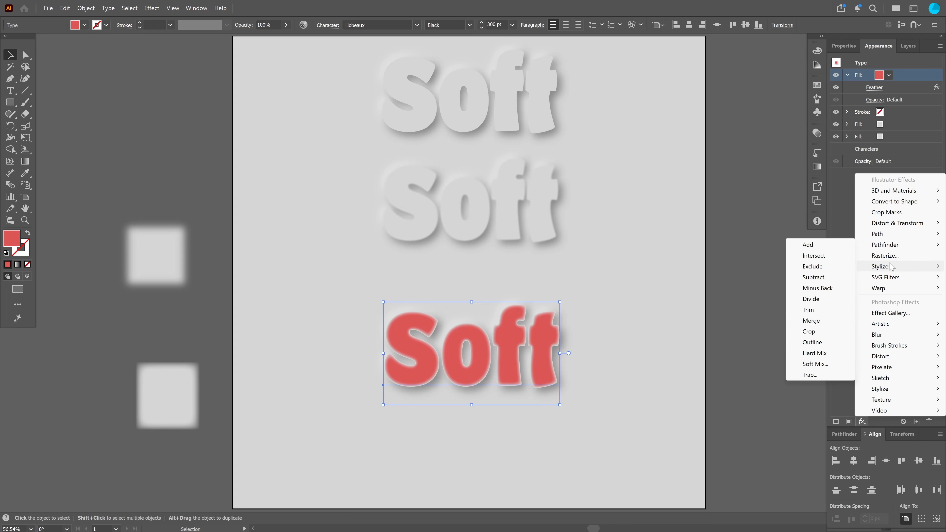
mouse_move(891, 266)
mouse_move(879, 233)
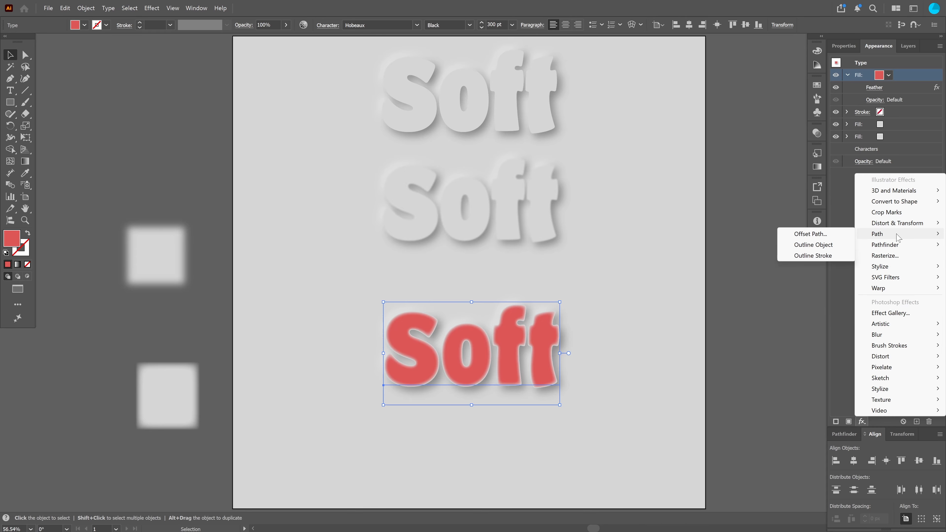
left_click(808, 234)
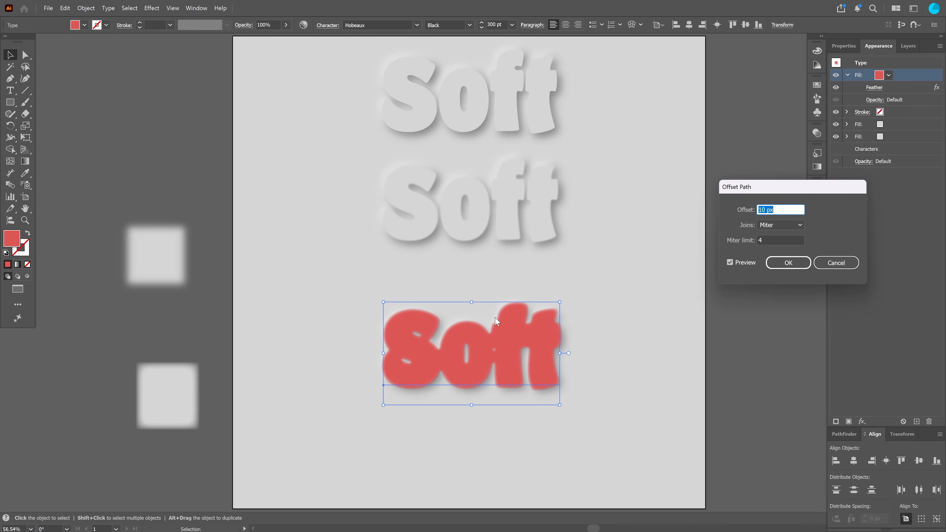
left_click(782, 225)
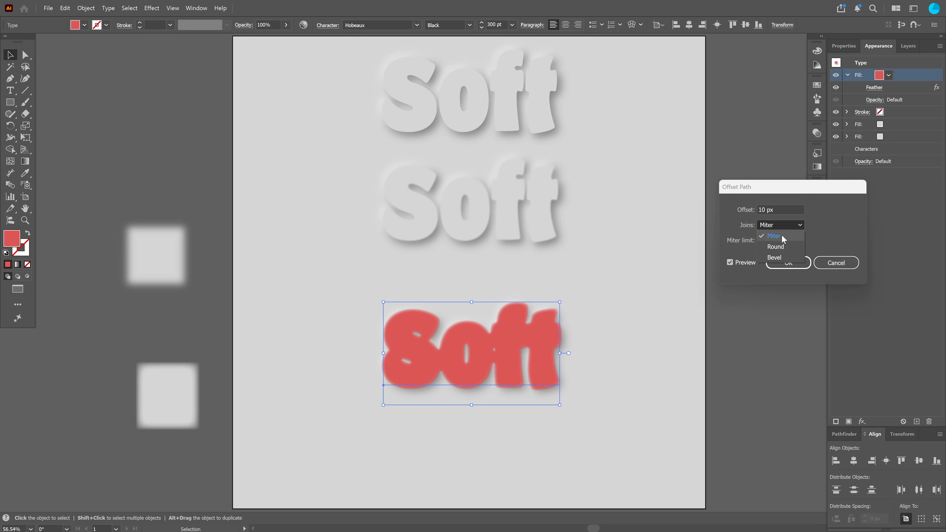
left_click(778, 248)
left_click(790, 210)
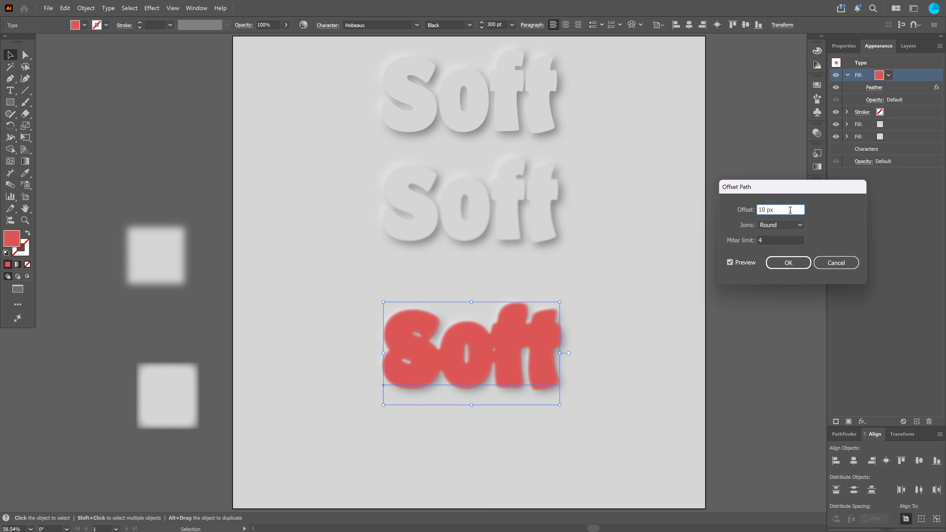
key("Down")
key("Down")
key("Down")
key("Down")
key("Down")
key("Down")
key("Down")
key("Down")
key("Down")
key("Down")
key("Down")
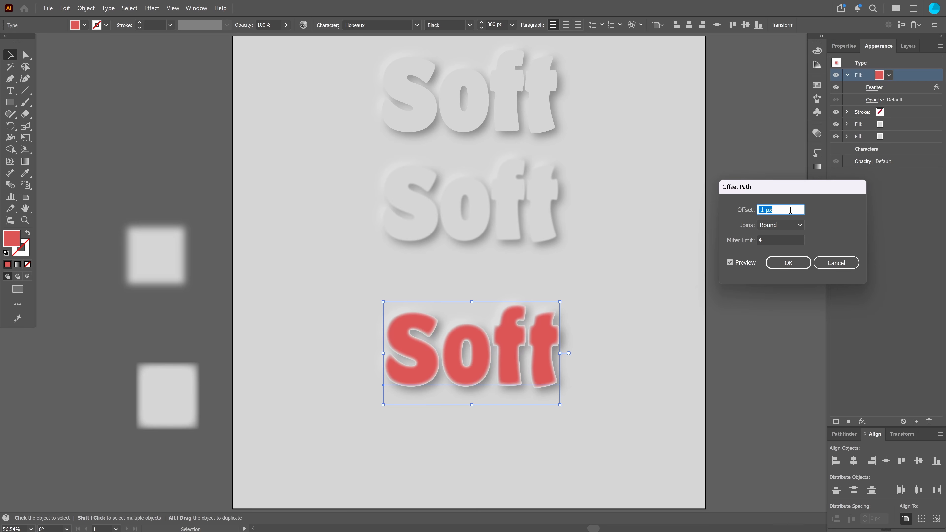
key("Up")
key("Up")
key("Up")
key("Up")
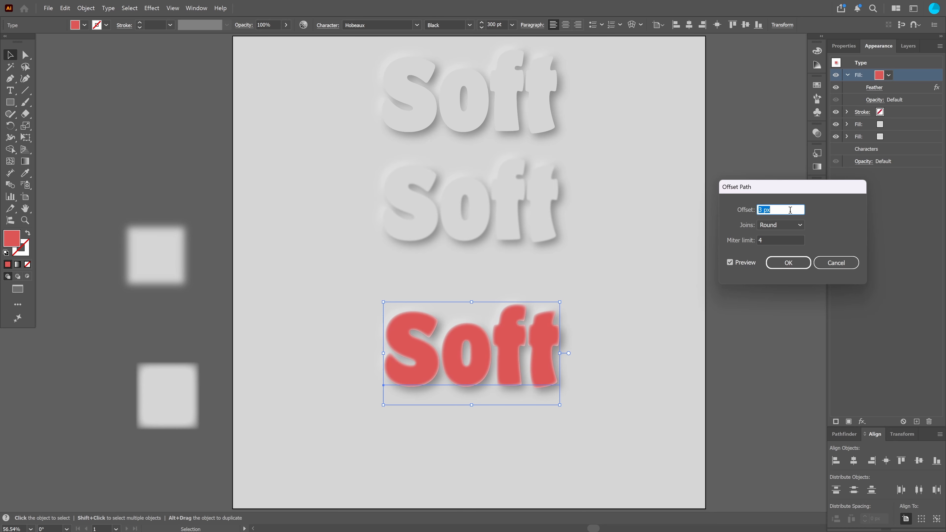
key("Up")
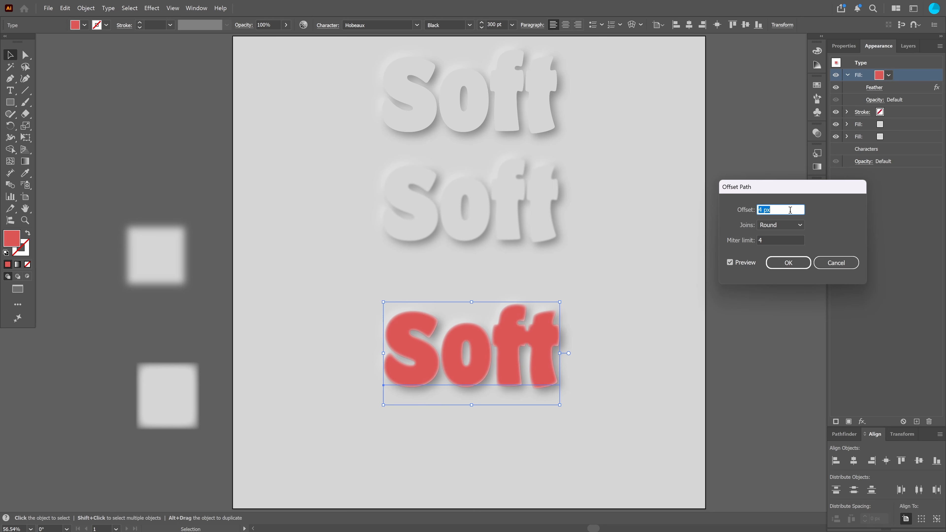
key("Up")
key("Up")
key("Up")
key("Up")
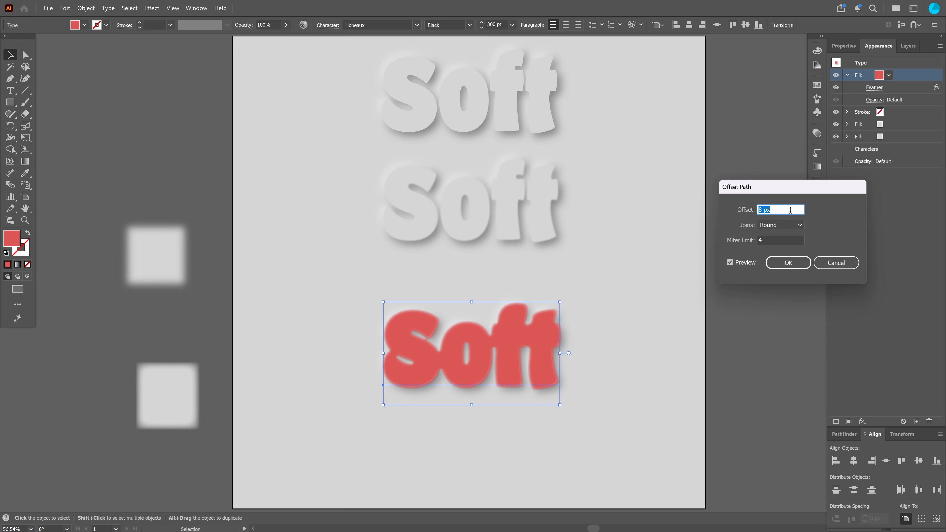
key("Up")
left_click(788, 262)
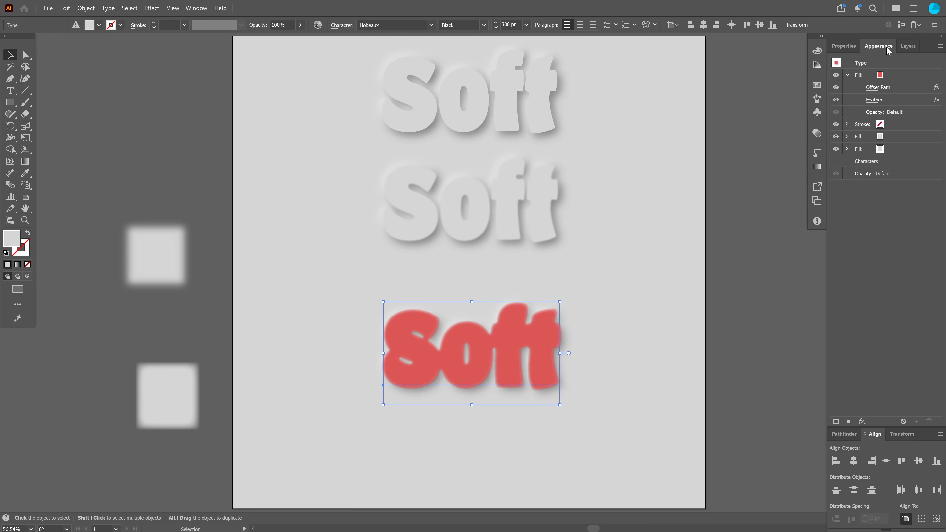
Set the tracking of the bottom Soft text to 40
left_click(844, 46)
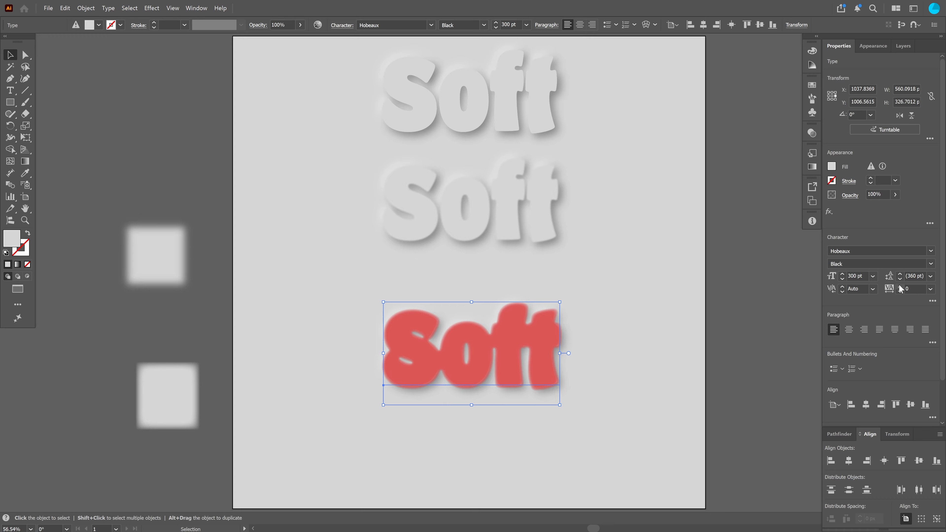
left_click(930, 289)
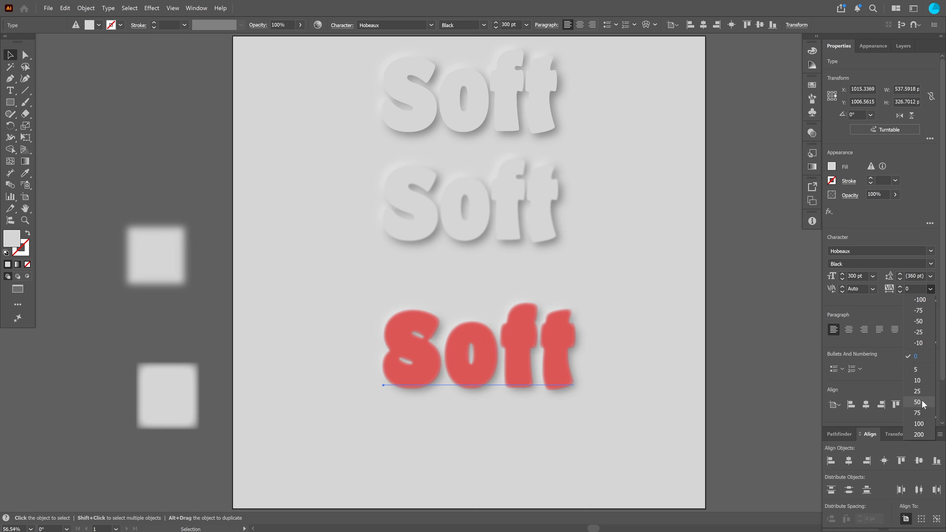
key("Escape")
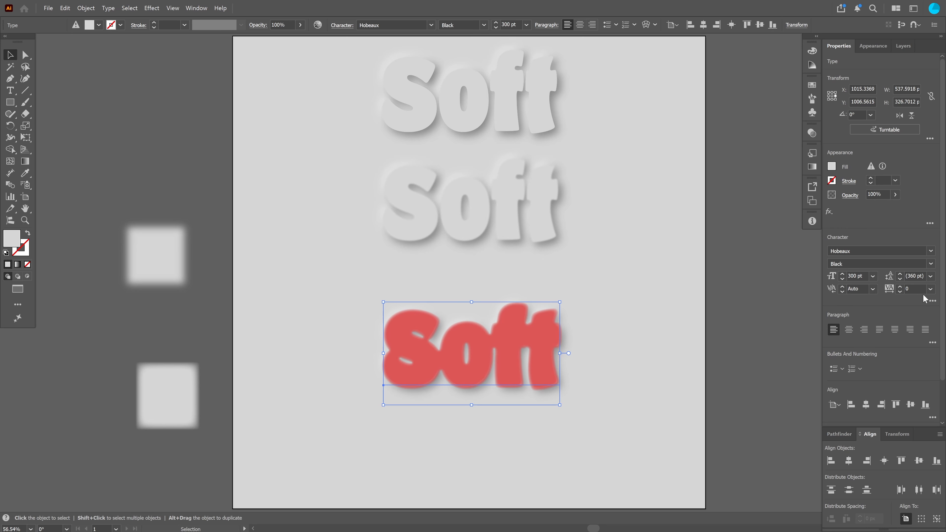
type("3")
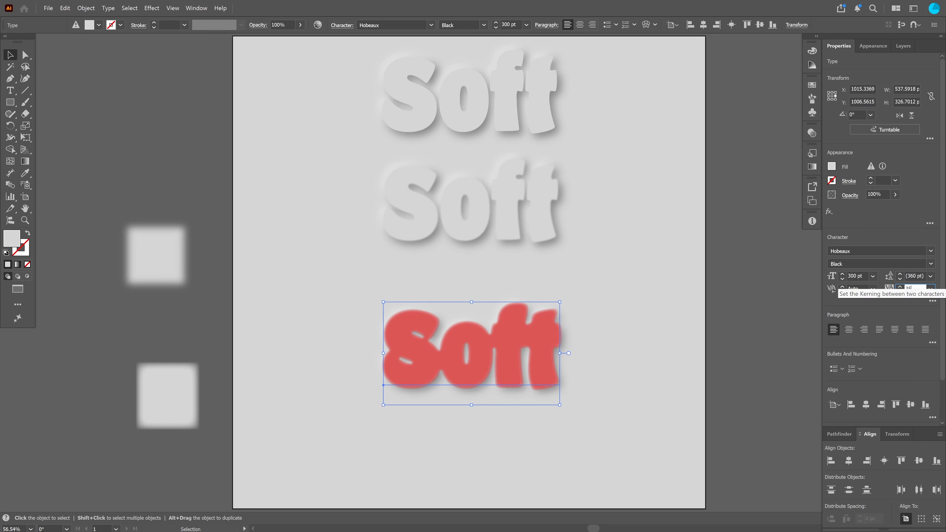
type("5")
key("Return")
type("40")
key("Tab")
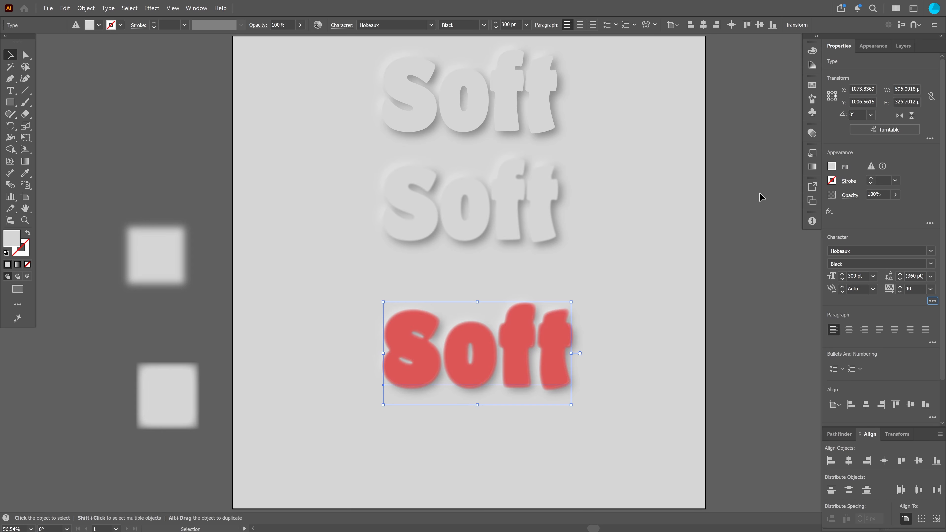
Sample the background grey into the bottom text's top fill with the Eyedropper, then return to selection
left_click(704, 267)
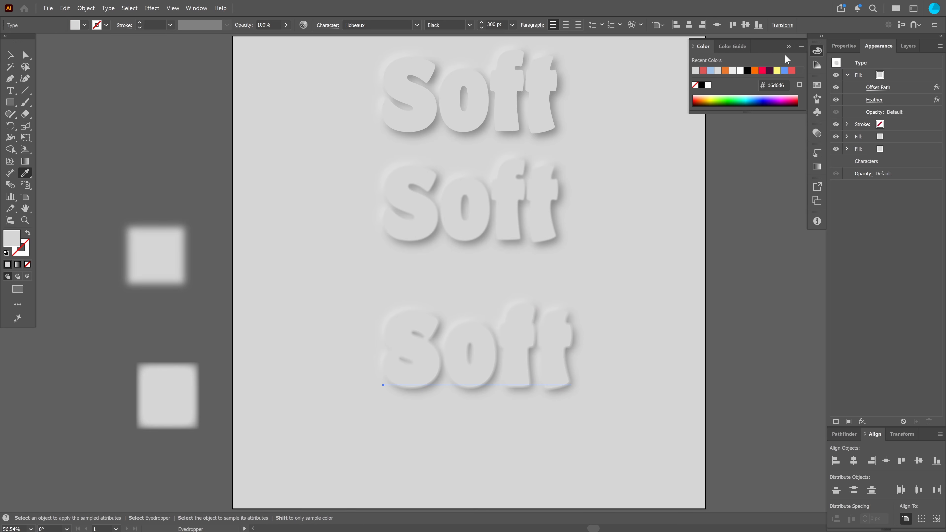
left_click(788, 47)
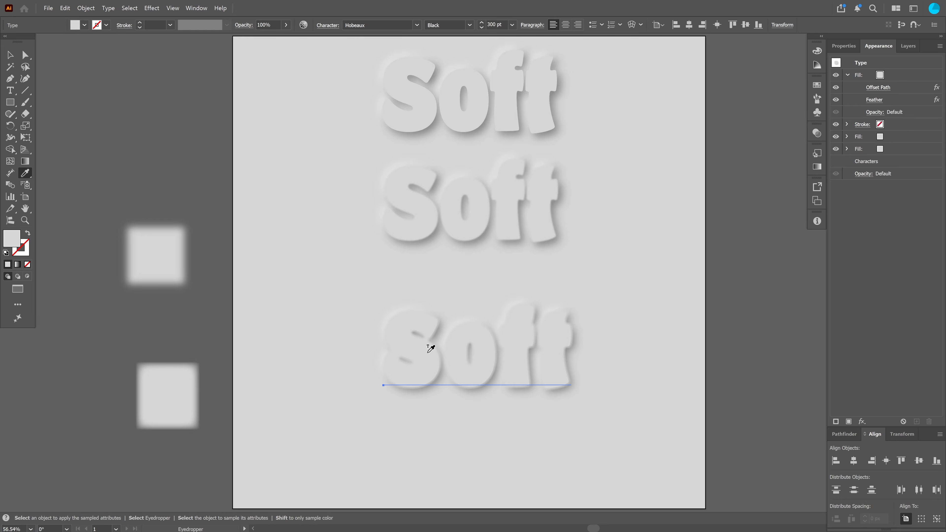
left_click(10, 55)
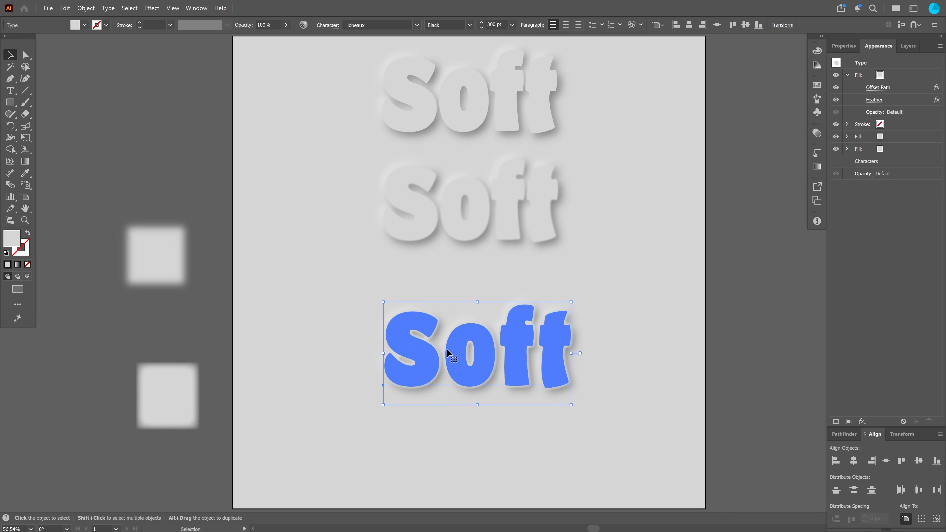
Zoom into the bottom text, unlock its Soft object in the layer list, and select it on the canvas
scroll(450, 352, "up", 3)
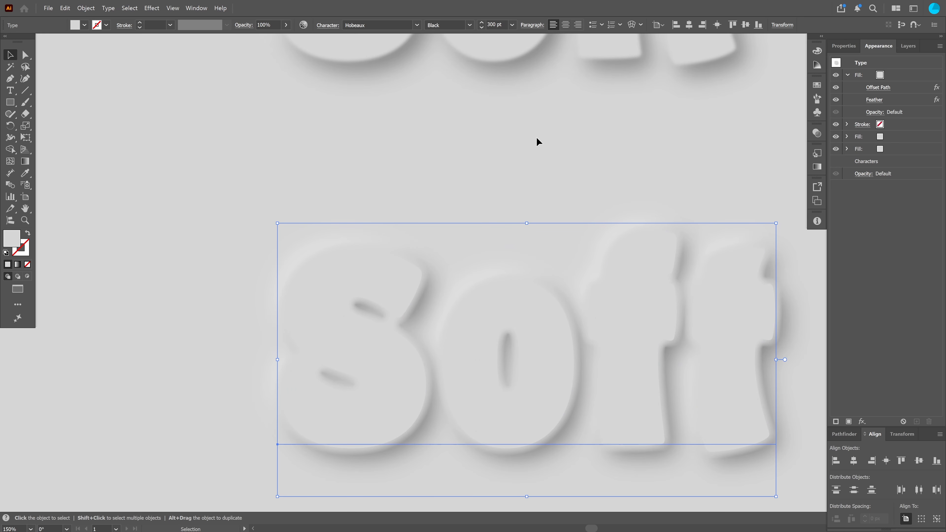
key("ctrl+shift+a")
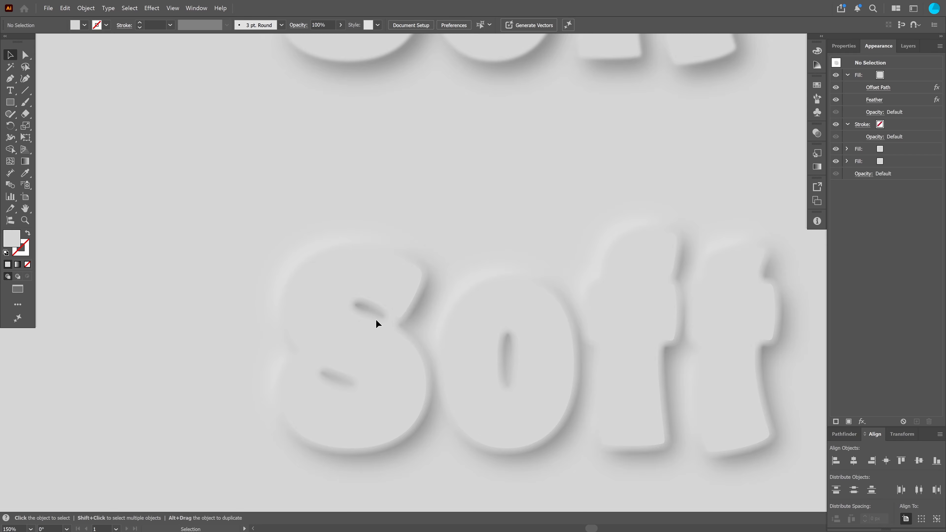
left_click(909, 46)
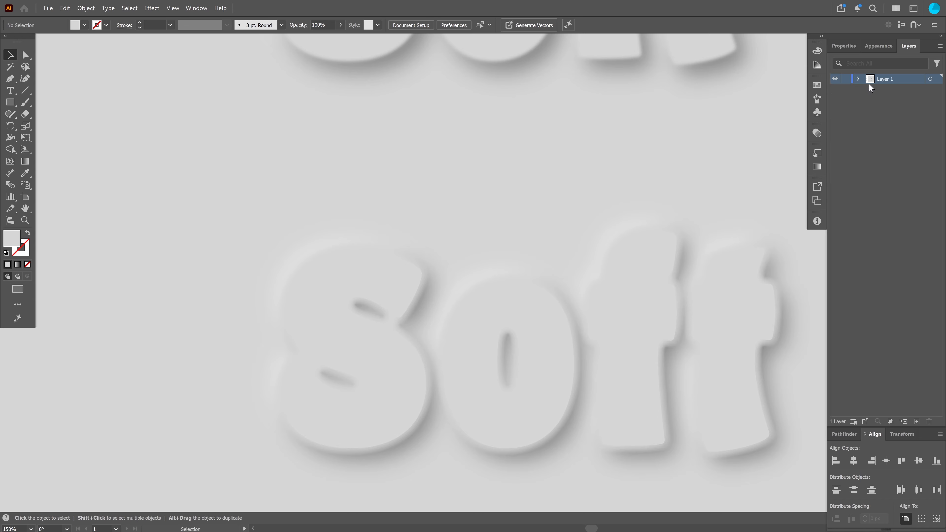
left_click(858, 80)
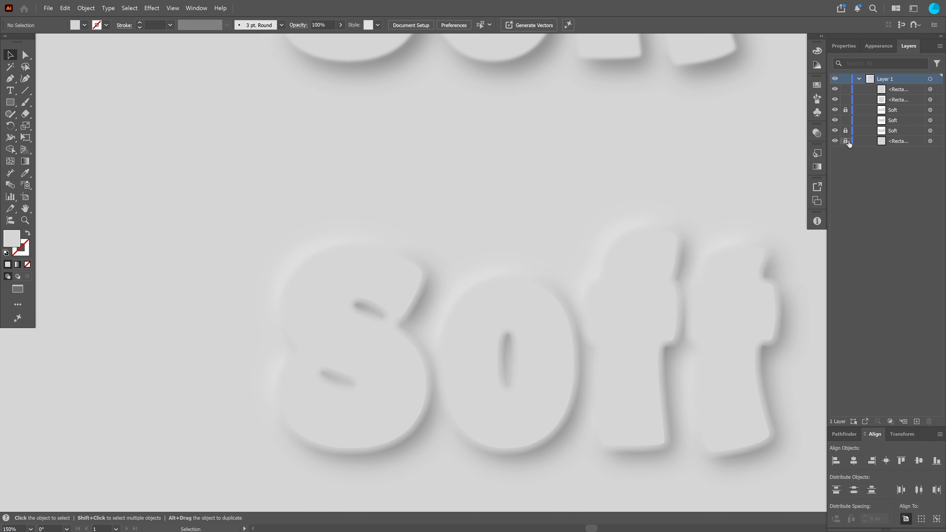
left_click(846, 109)
left_click(500, 348)
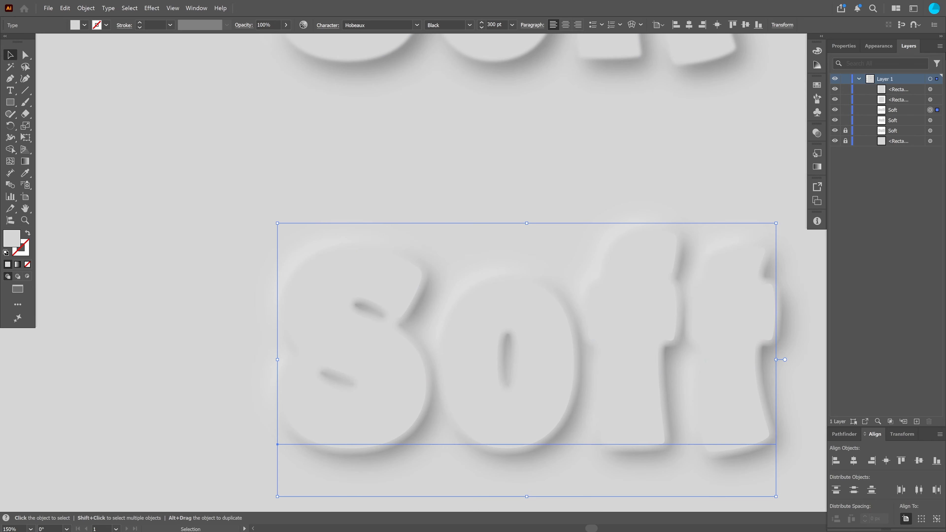
Raise the Offset Path effect on the bottom text's top fill to 11 px
left_click(878, 46)
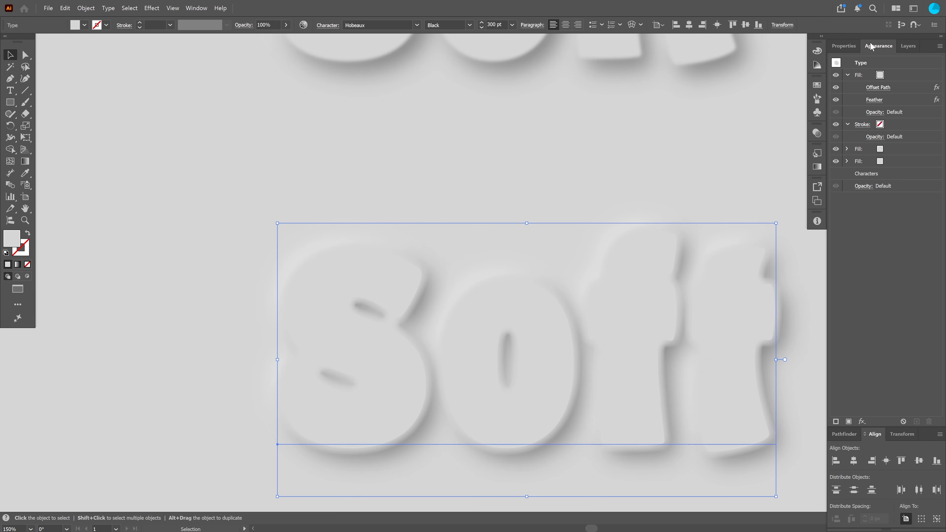
left_click(878, 88)
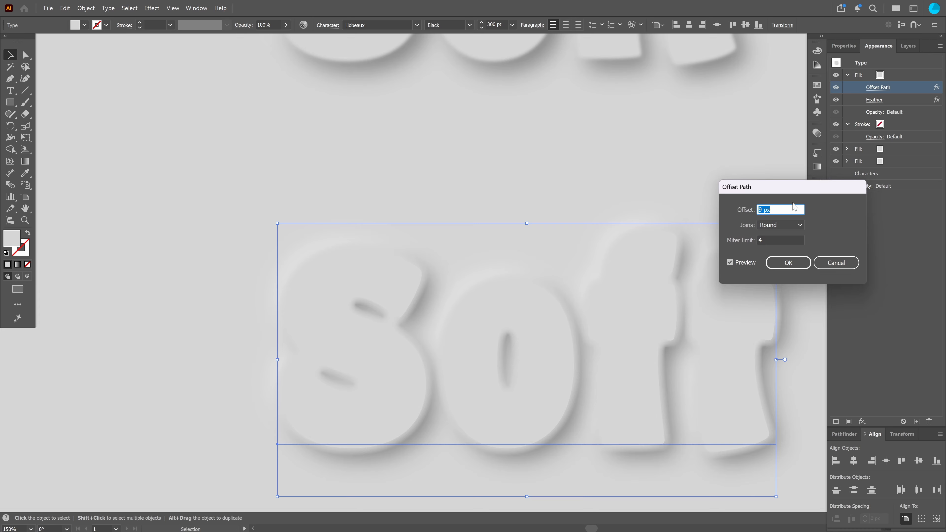
key("Up")
key("Up")
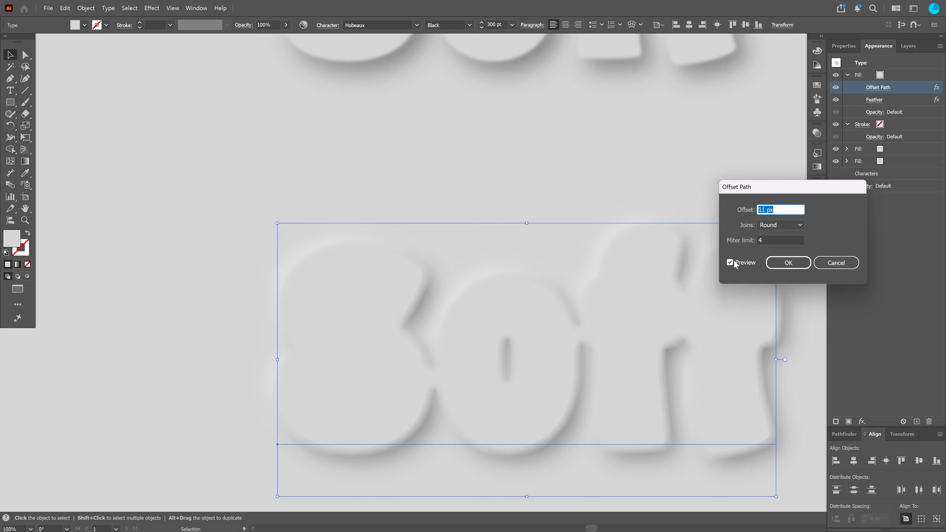
left_click(788, 263)
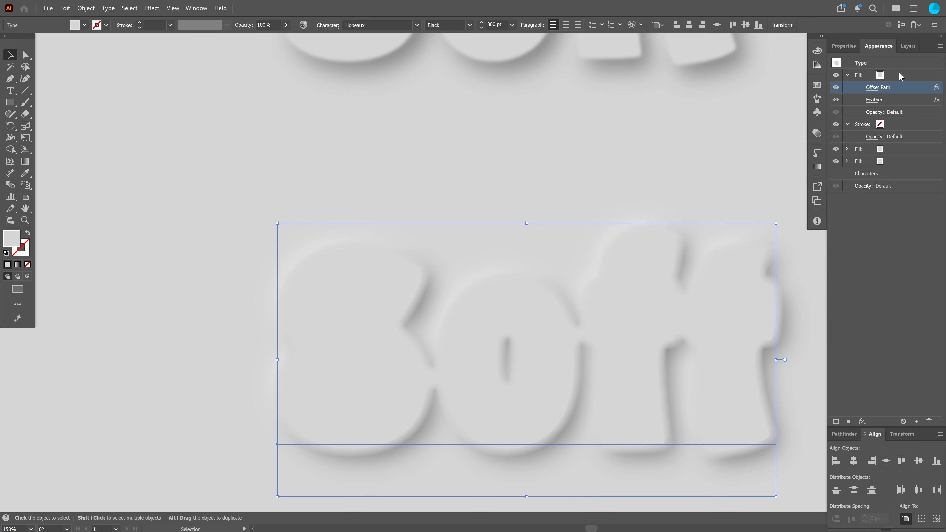
Set the top fill's Offset Path to 5 px and reapply its Feather effect
left_click(880, 99)
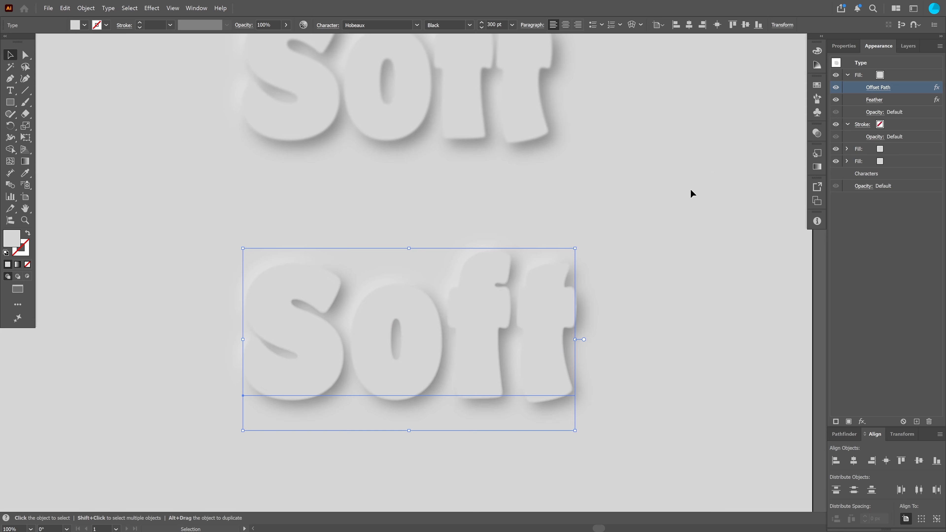
left_click(879, 88)
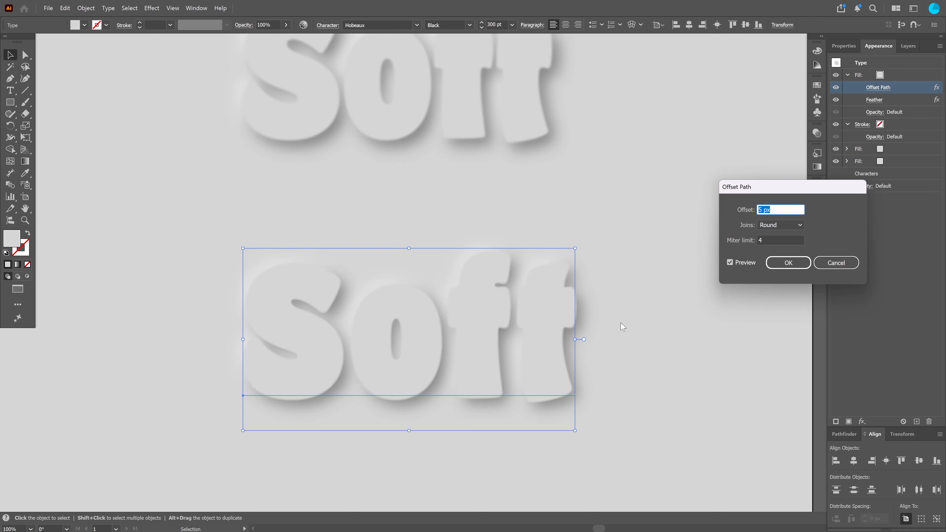
left_click(780, 266)
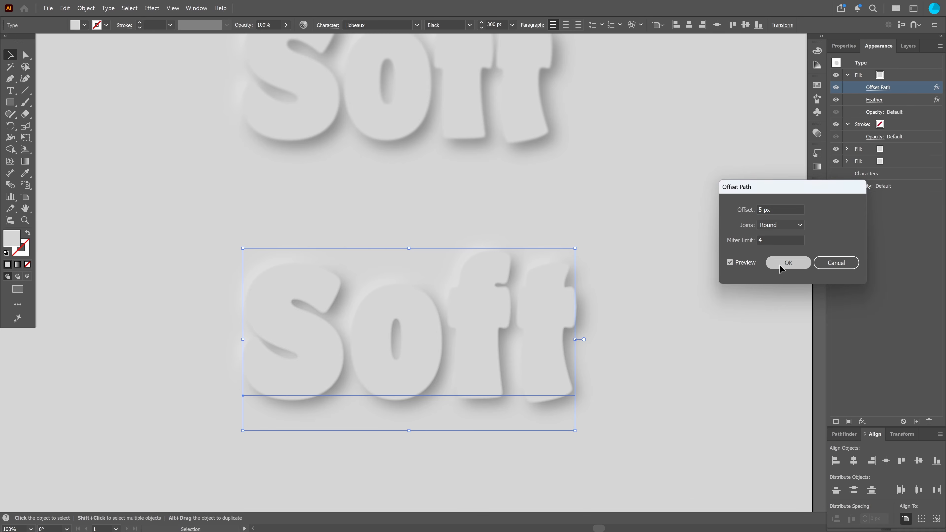
left_click(875, 99)
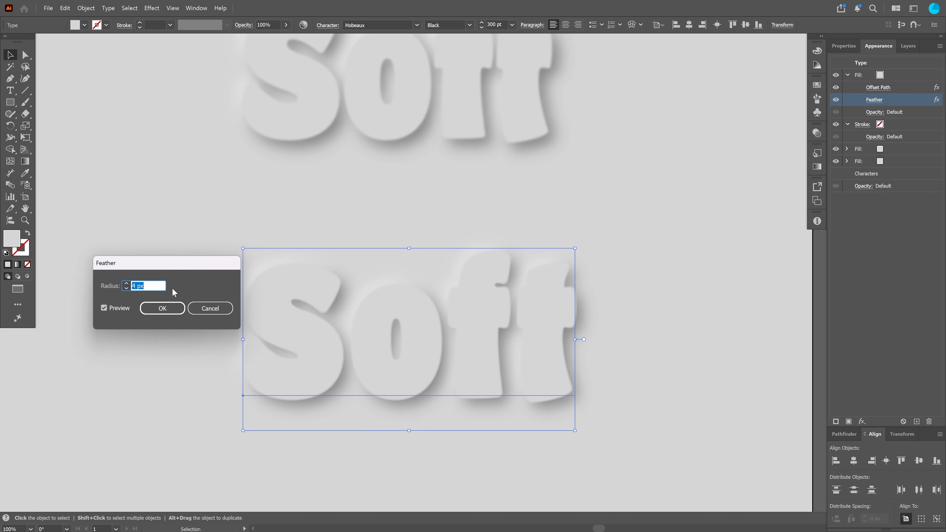
left_click(161, 309)
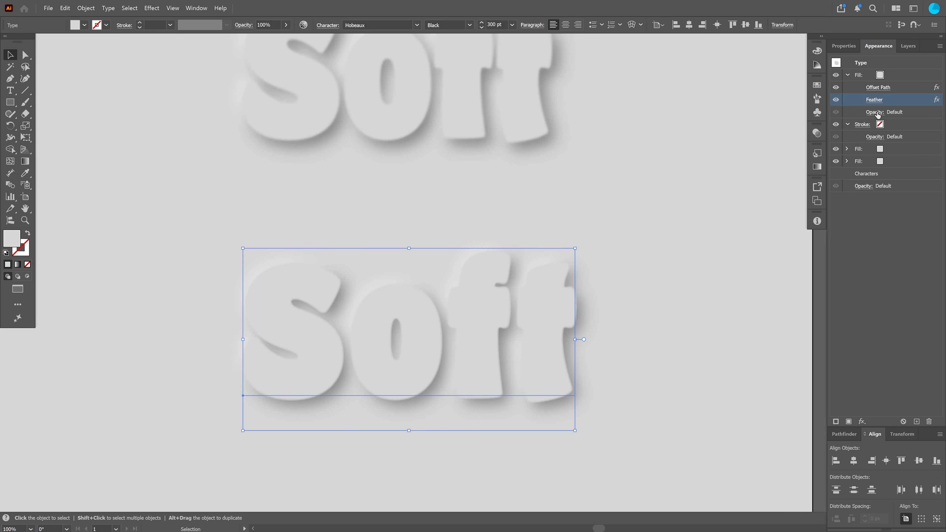
Deselect, zoom out to all three texts, and unlock every Soft text object in the layer list
left_click(626, 273)
scroll(636, 249, "down", 1)
left_click_drag(645, 223, 600, 312)
scroll(599, 313, "down", 1)
left_click_drag(608, 281, 580, 306)
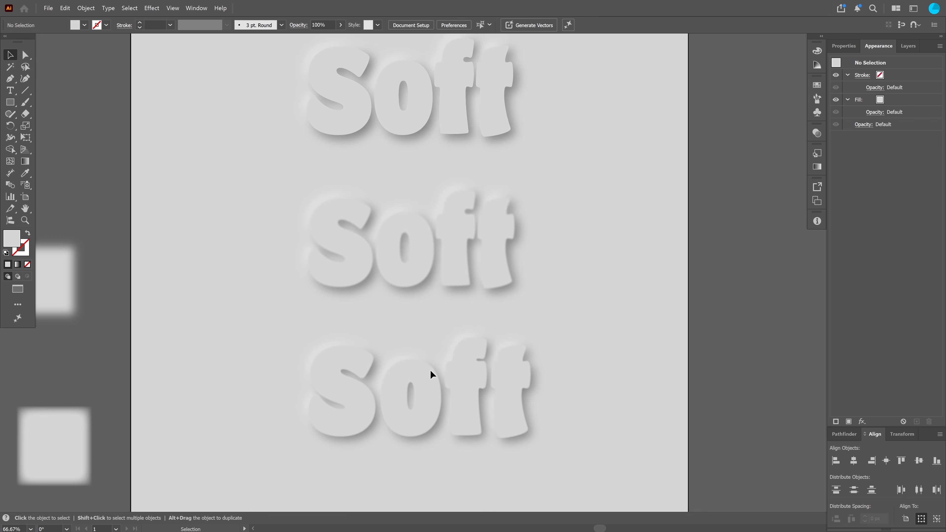
left_click(913, 41)
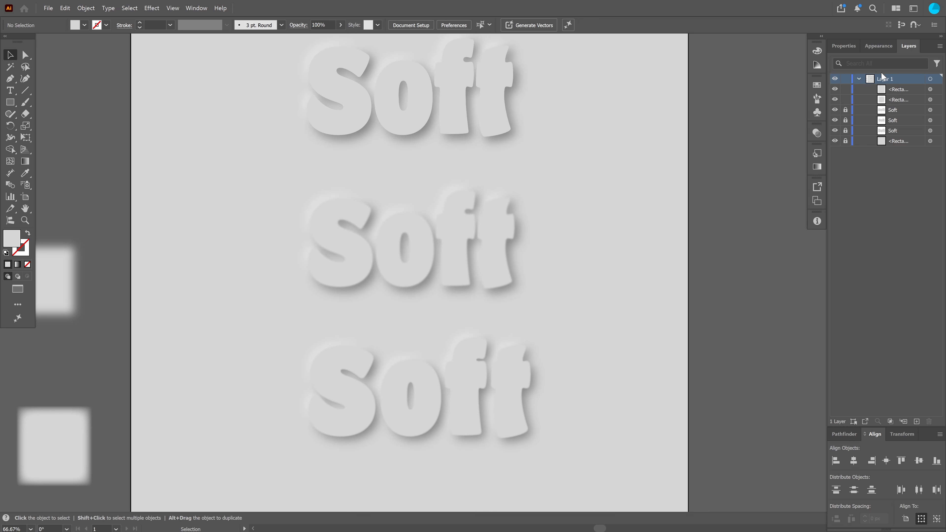
left_click(845, 131)
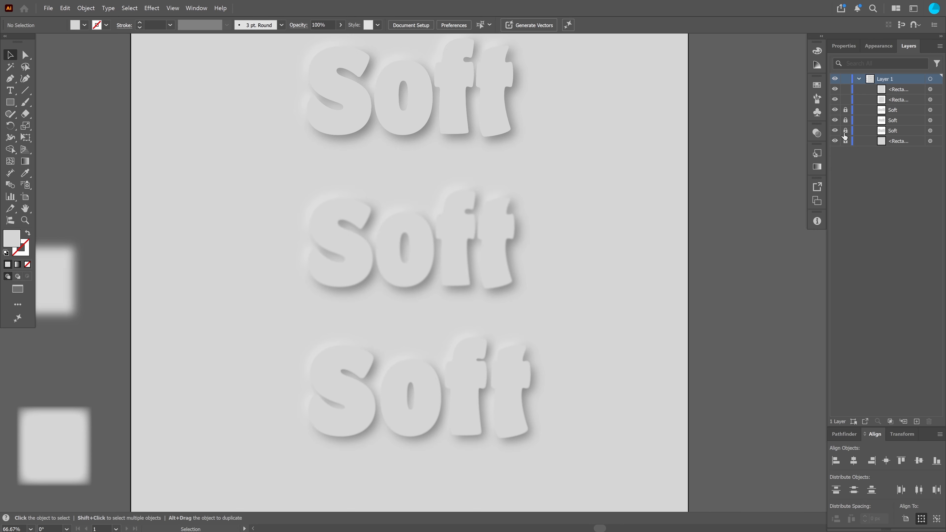
left_click(846, 120)
left_click(846, 109)
Edit the bottom text so it reads Smooth, then return to selection
left_click(513, 364)
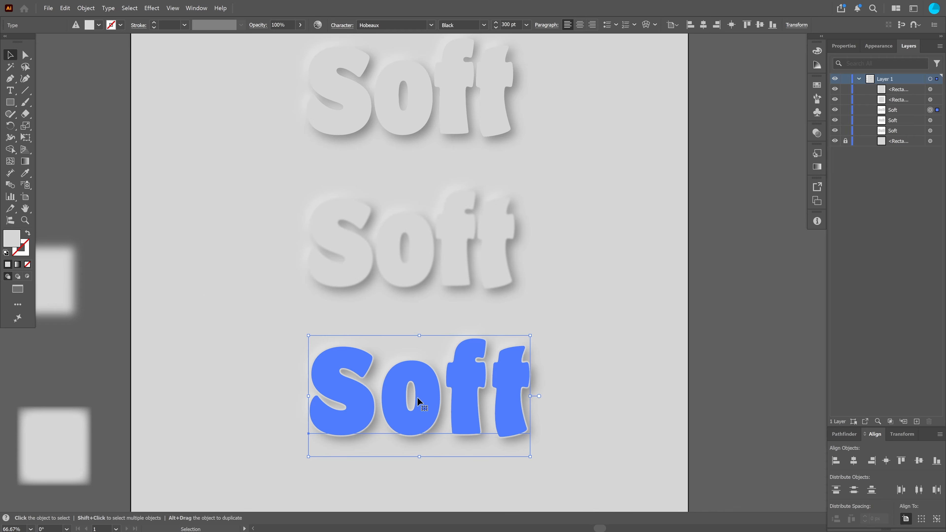
key("t")
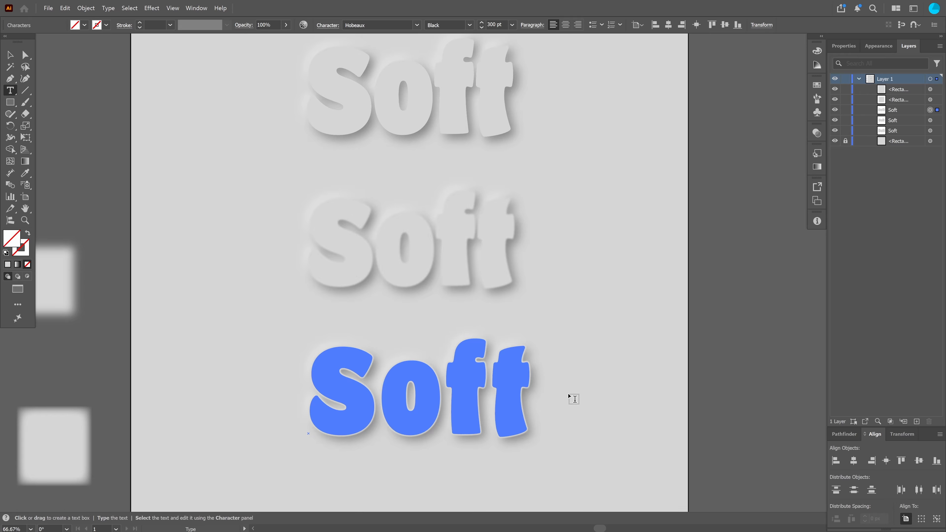
key("Right")
key("Right")
key("BackSpace")
key("BackSpace")
key("BackSpace")
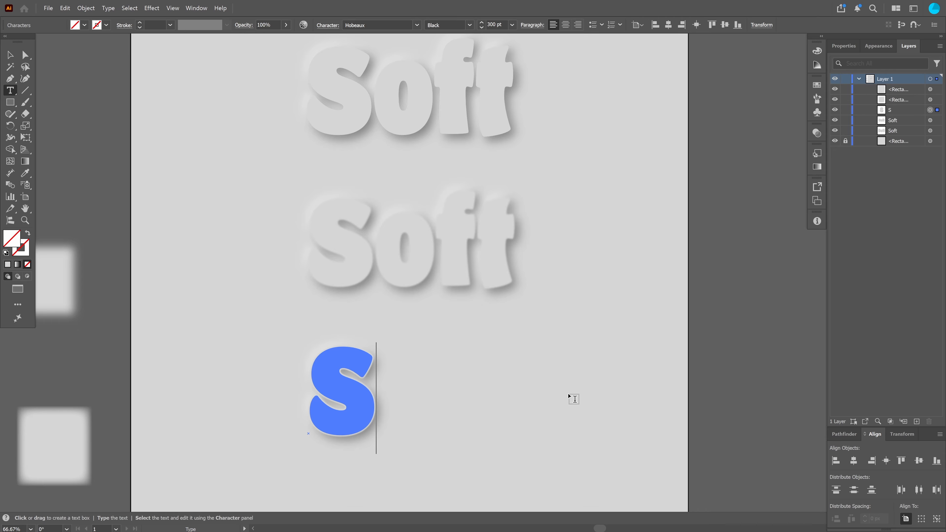
type("mooth")
left_click(11, 55)
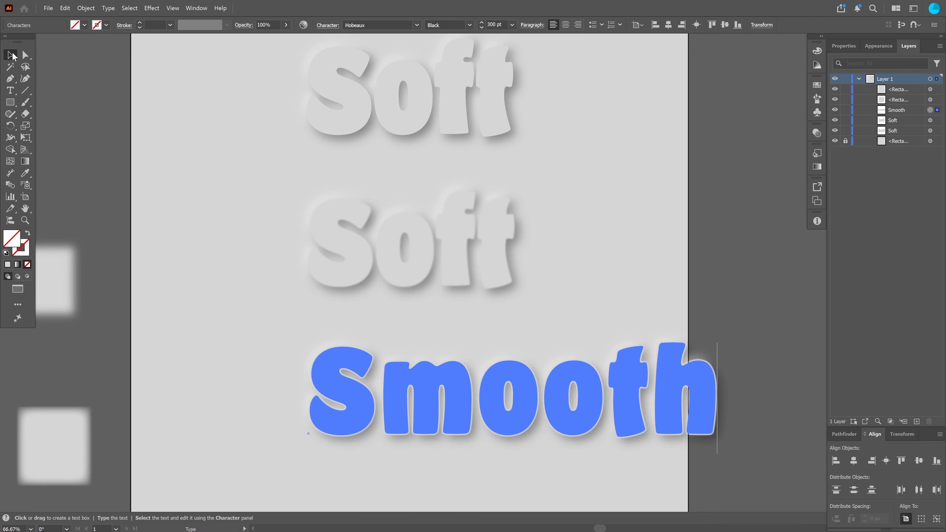
Move the Smooth text left so it sits centred under the other texts
left_click_drag(487, 397, 385, 399)
left_click(720, 258)
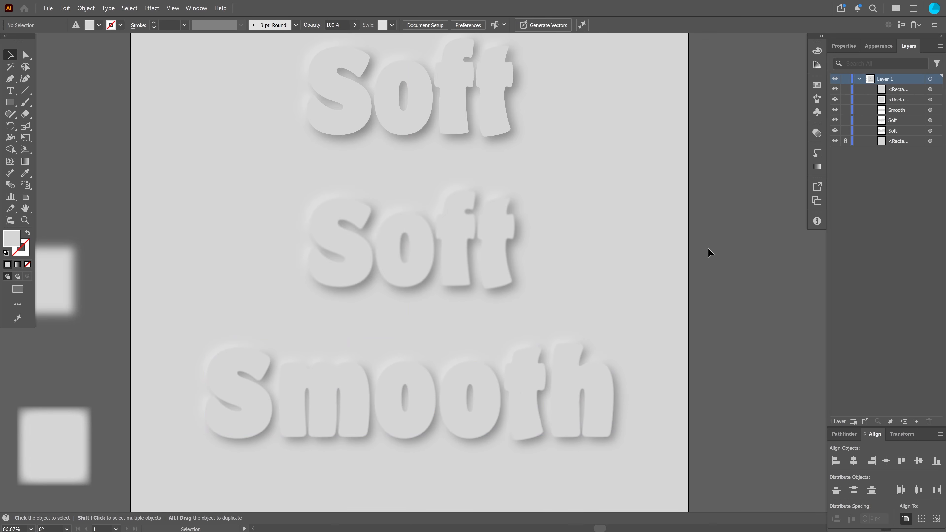
Delete the top and middle Soft texts
scroll(708, 248, "down", 1)
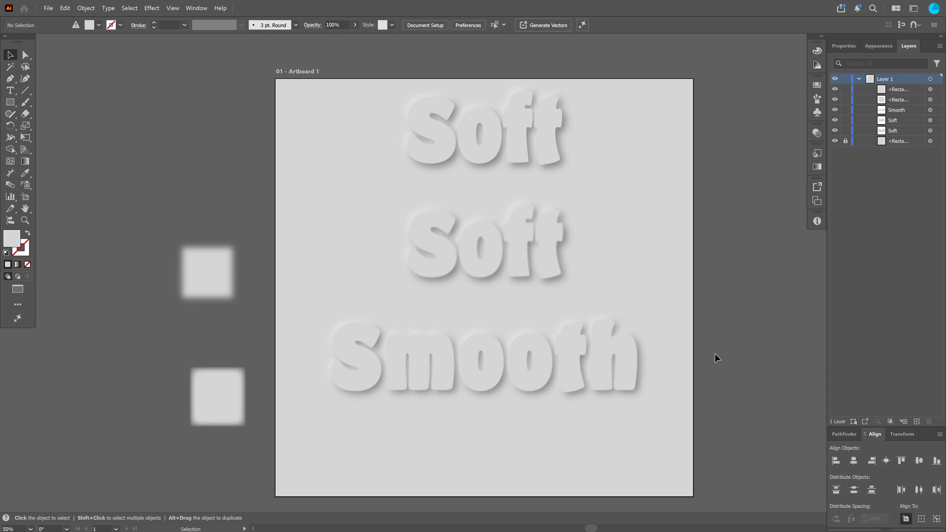
double_click(547, 126)
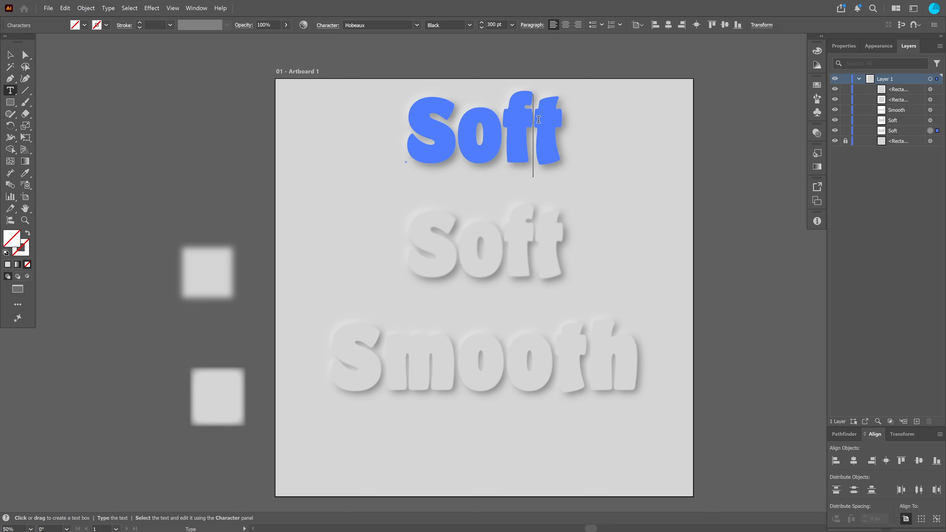
key("Escape")
key("Delete")
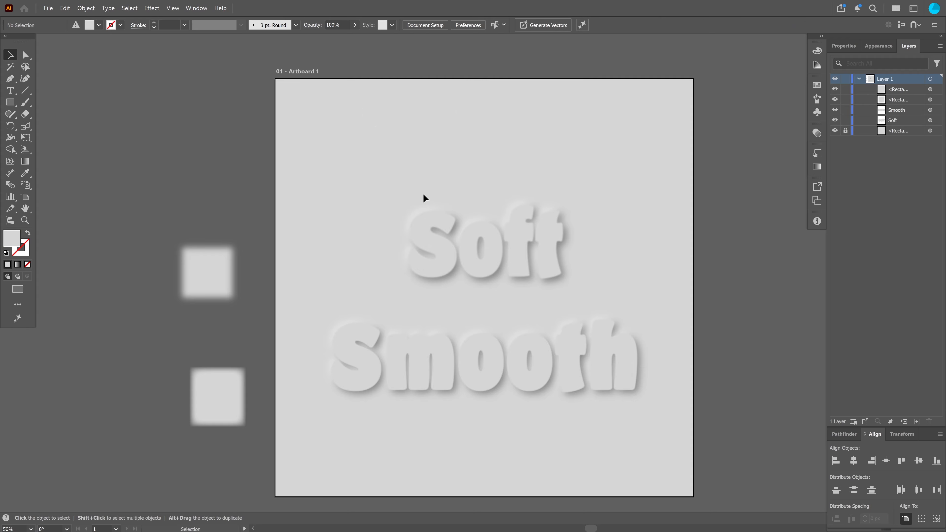
left_click(524, 266)
key("Delete")
Retype the remaining Smooth text as Soft and return to selection
left_click(525, 359)
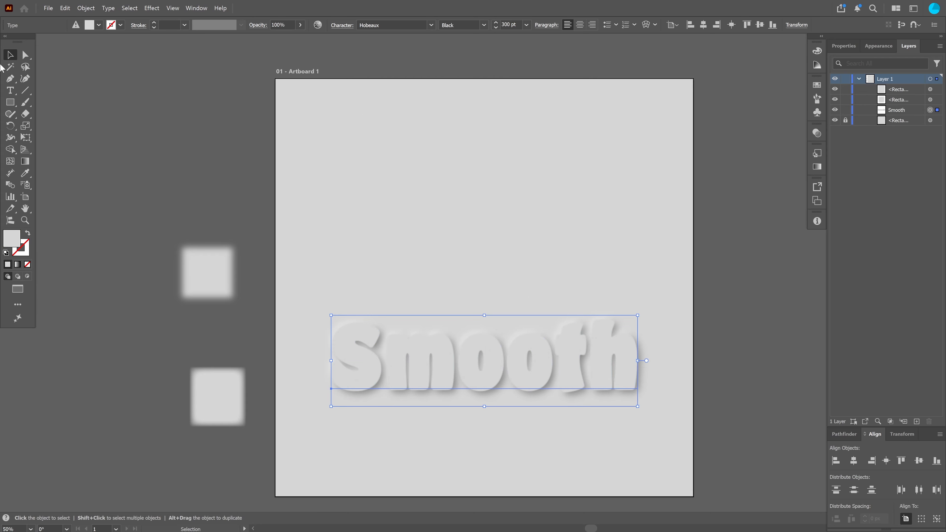
left_click(10, 93)
left_click(541, 354)
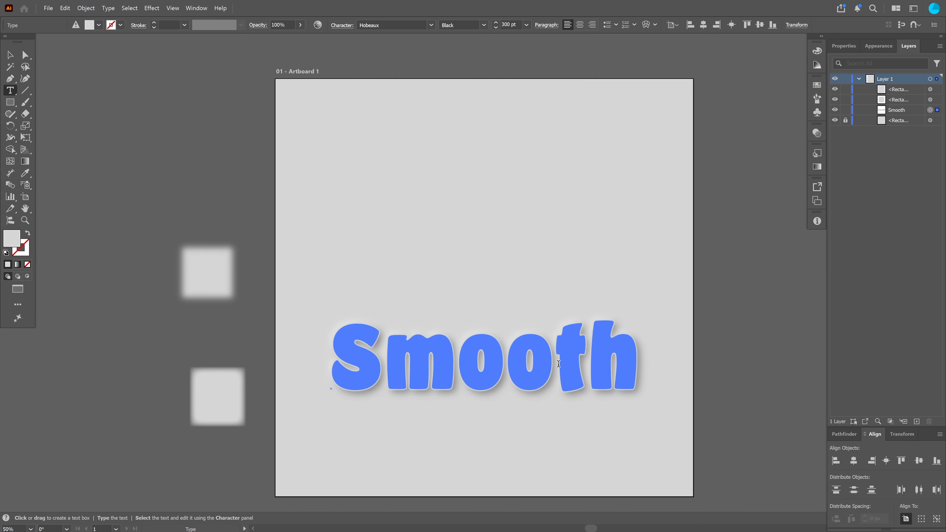
key("Right")
key("Right")
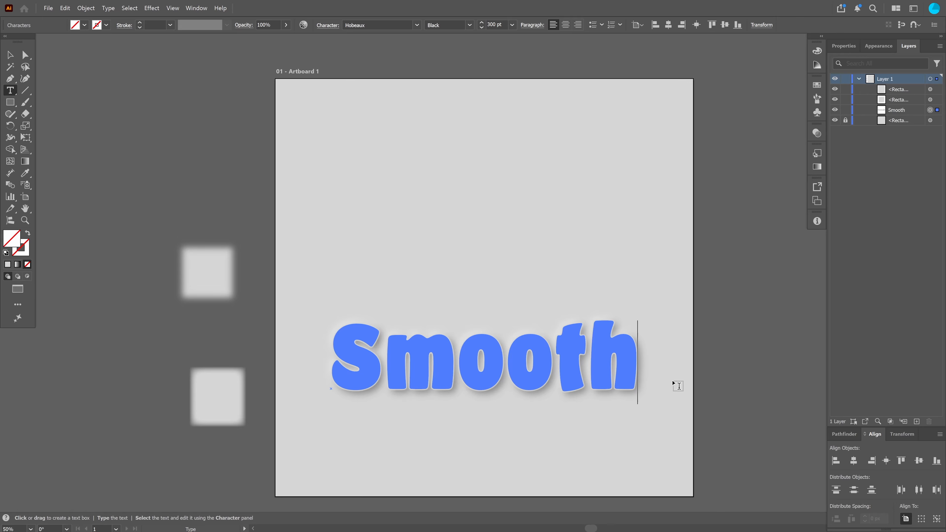
key("BackSpace")
key("BackSpace")
key("BackSpace")
key("BackSpace")
key("BackSpace")
type("oft")
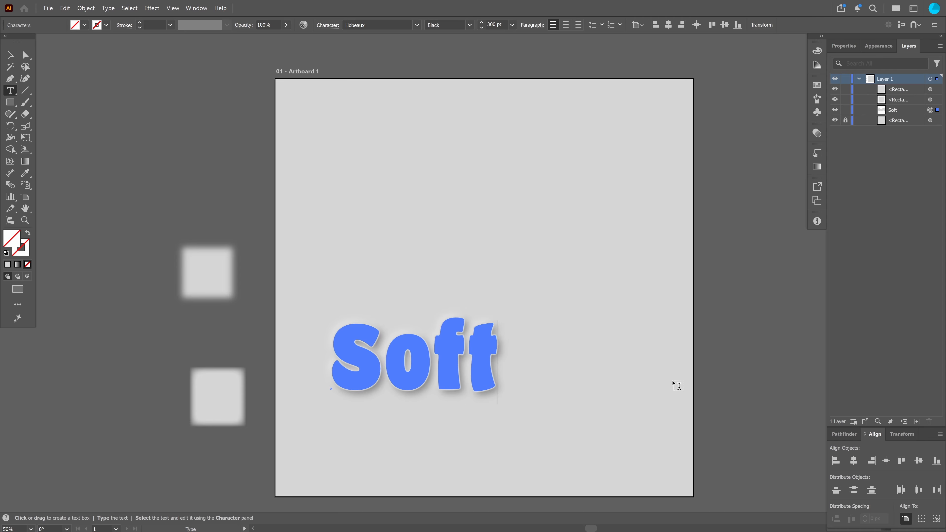
left_click(10, 54)
Move the Soft text up toward the middle of the artboard
left_click(420, 372)
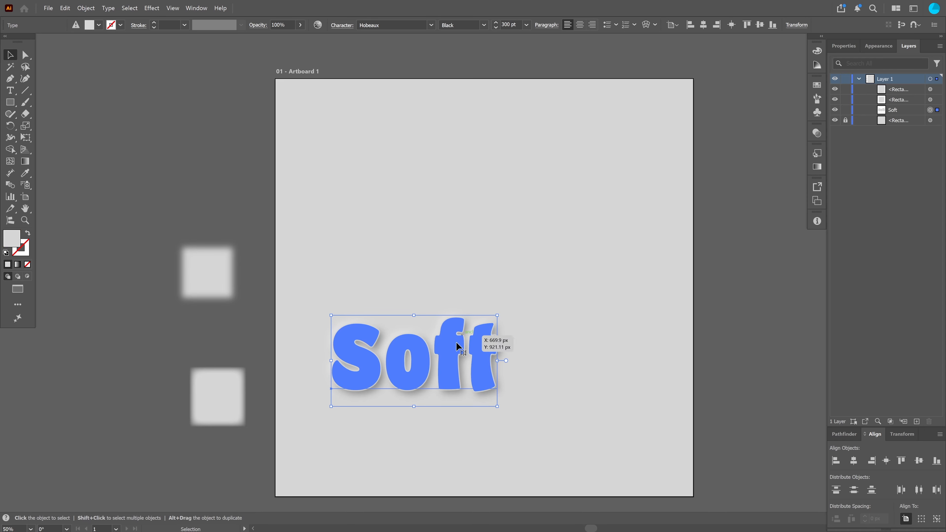
left_click_drag(452, 363, 501, 277)
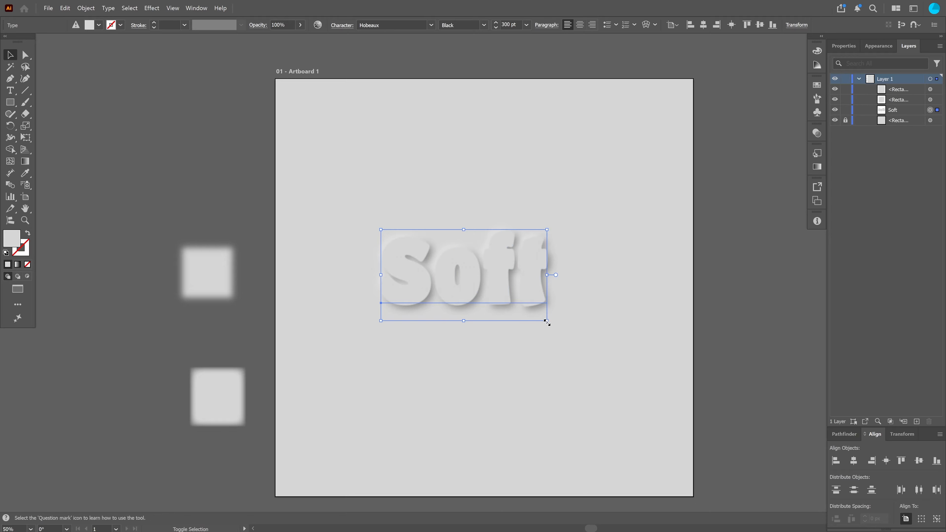
Try scaling the Soft text up to about 572 pt and nudging it, then undo both changes
left_click_drag(547, 321, 623, 380)
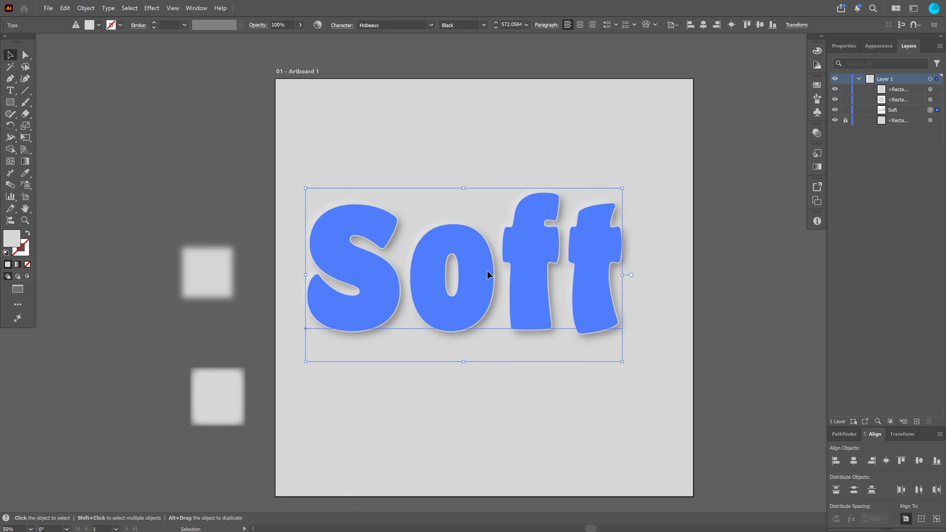
left_click_drag(487, 275, 505, 270)
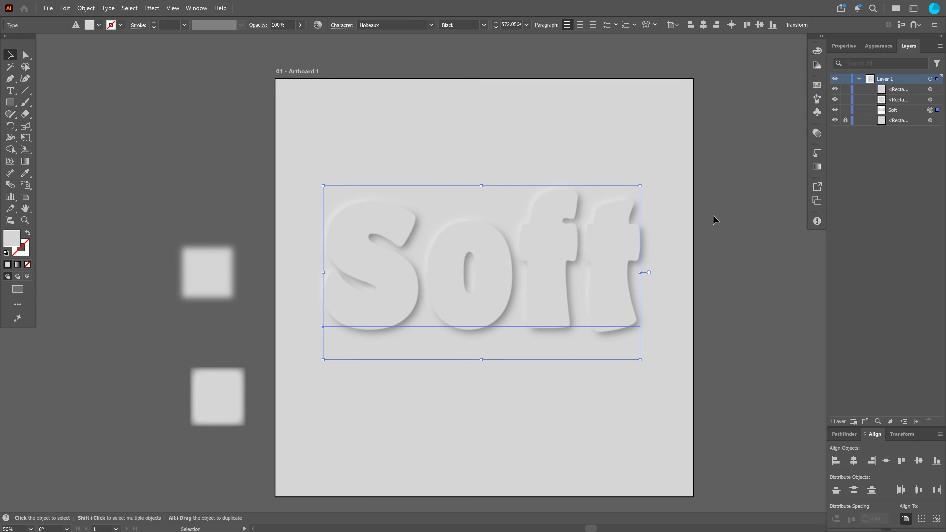
scroll(715, 220, "up", 2)
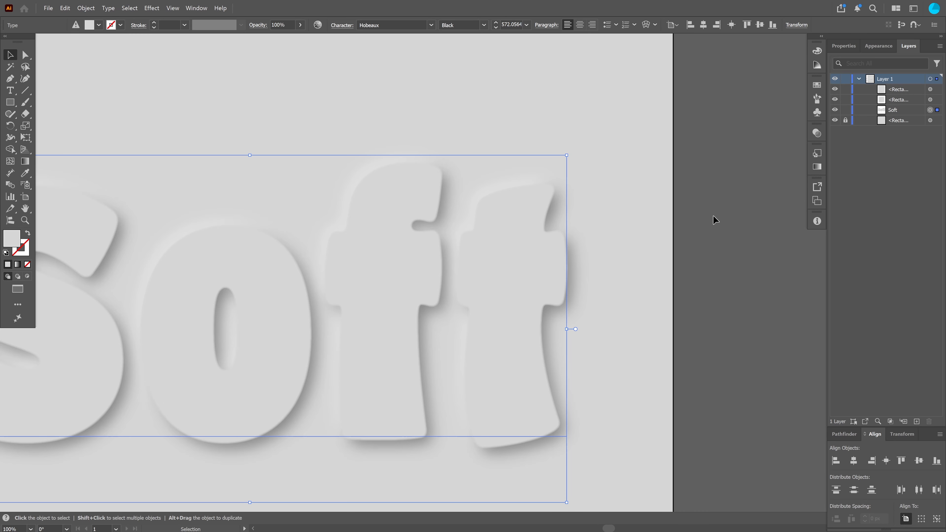
scroll(715, 220, "down", 1)
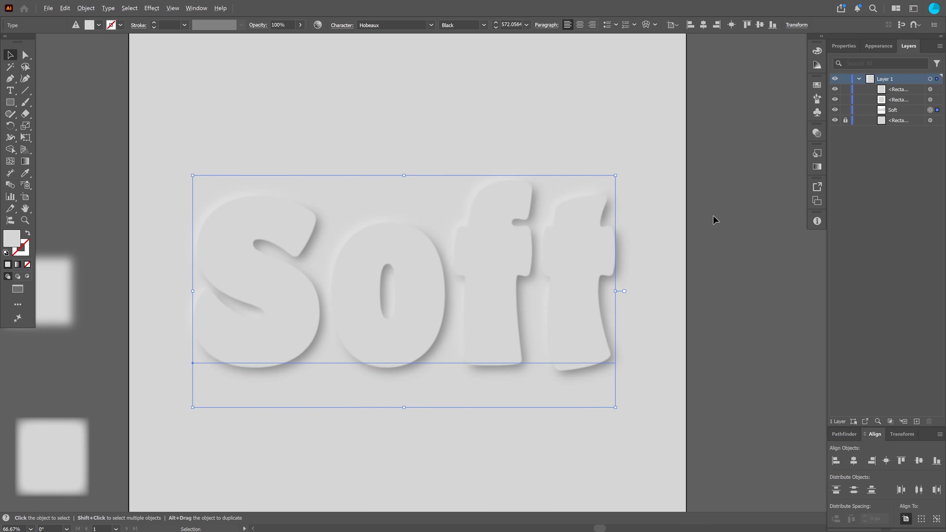
left_click(716, 220)
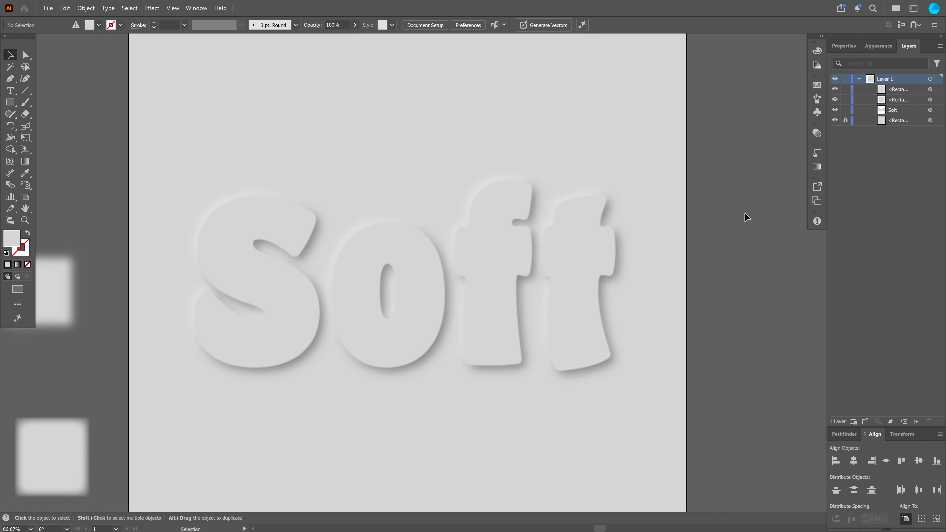
key("a")
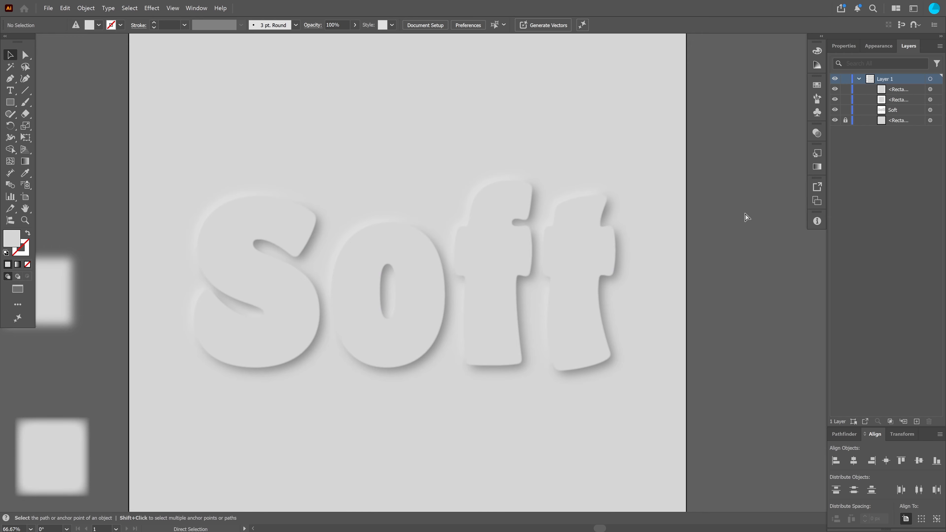
key("ctrl+z")
key("ctrl+z")
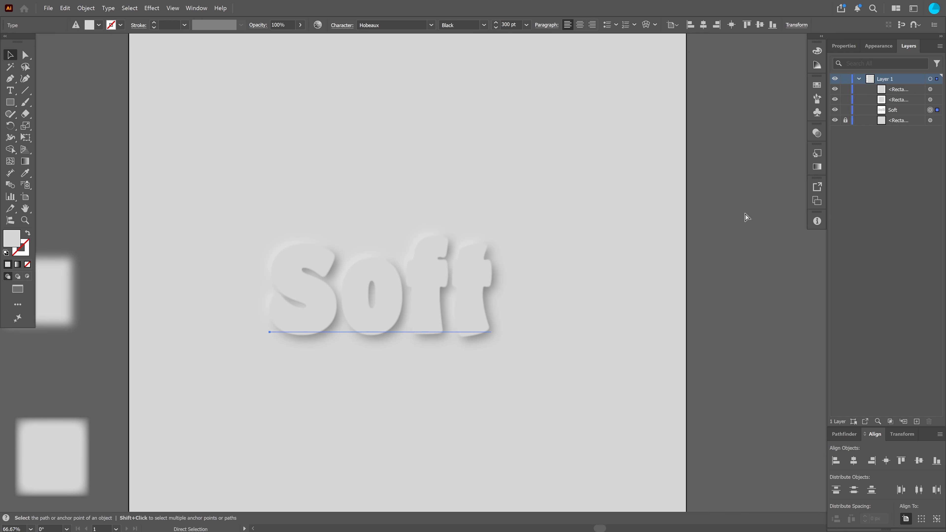
Centre the Soft text on the artboard horizontally and vertically, then nudge it slightly left
key("v")
key("space")
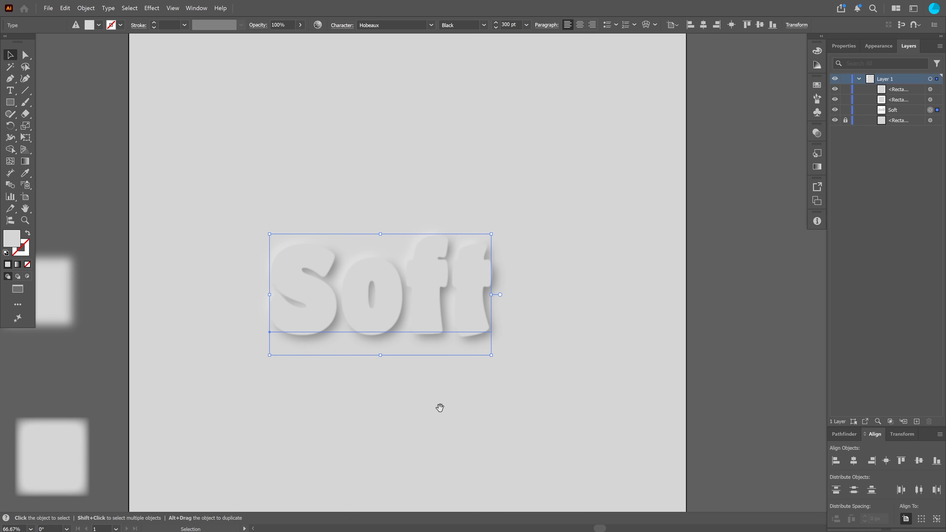
left_click_drag(439, 407, 468, 354)
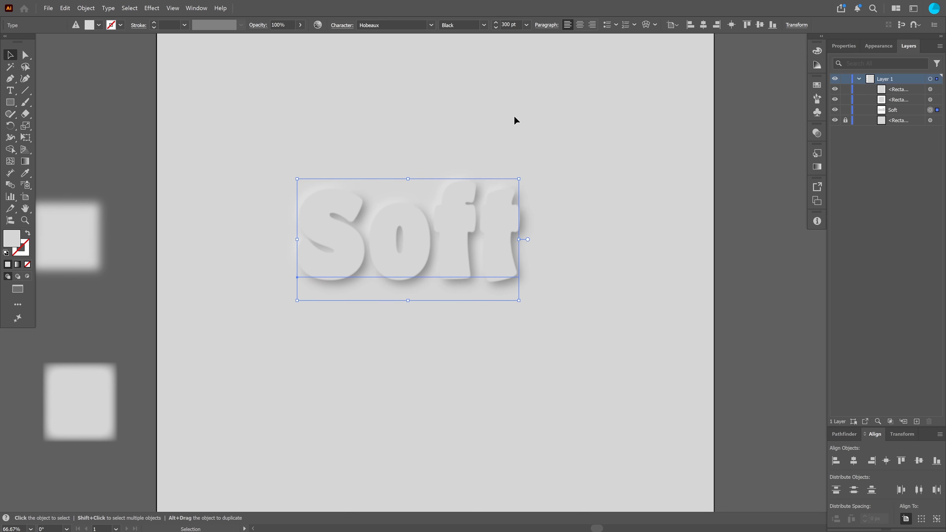
left_click(703, 25)
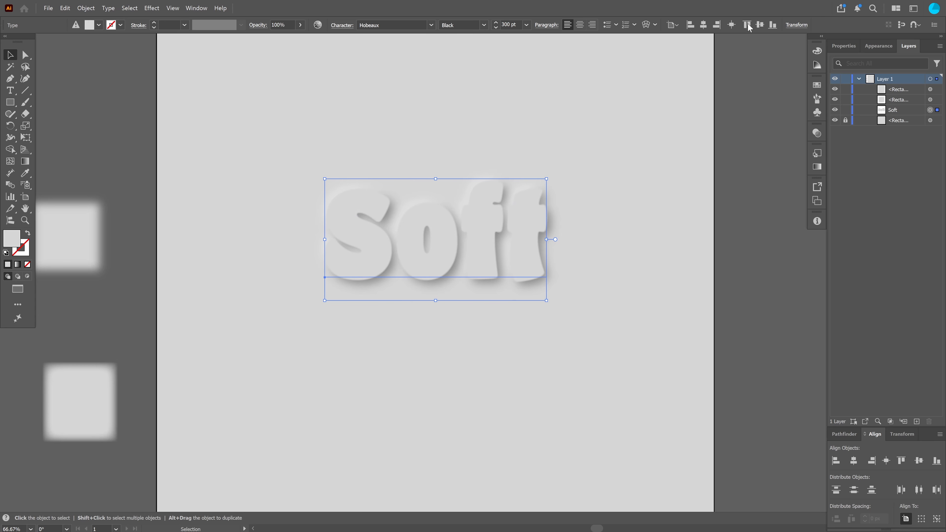
left_click(761, 25)
left_click(668, 238)
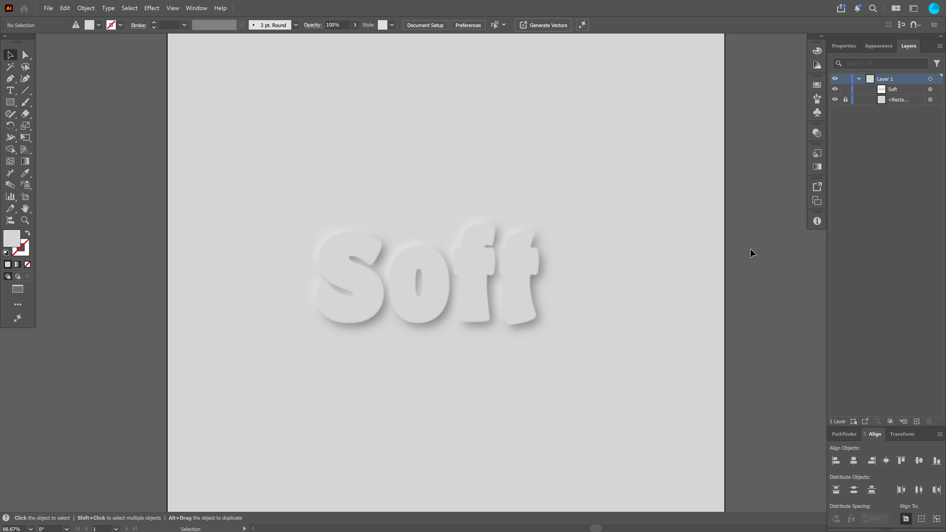
mouse_move(505, 295)
left_mouse_down()
mouse_move(480, 205)
mouse_move(560, 285)
mouse_move(484, 290)
mouse_move(492, 297)
left_mouse_up()
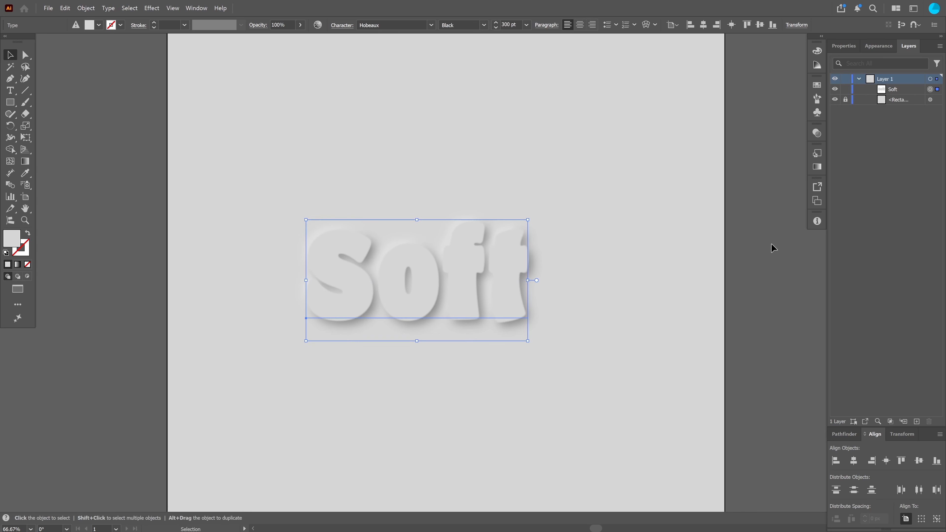